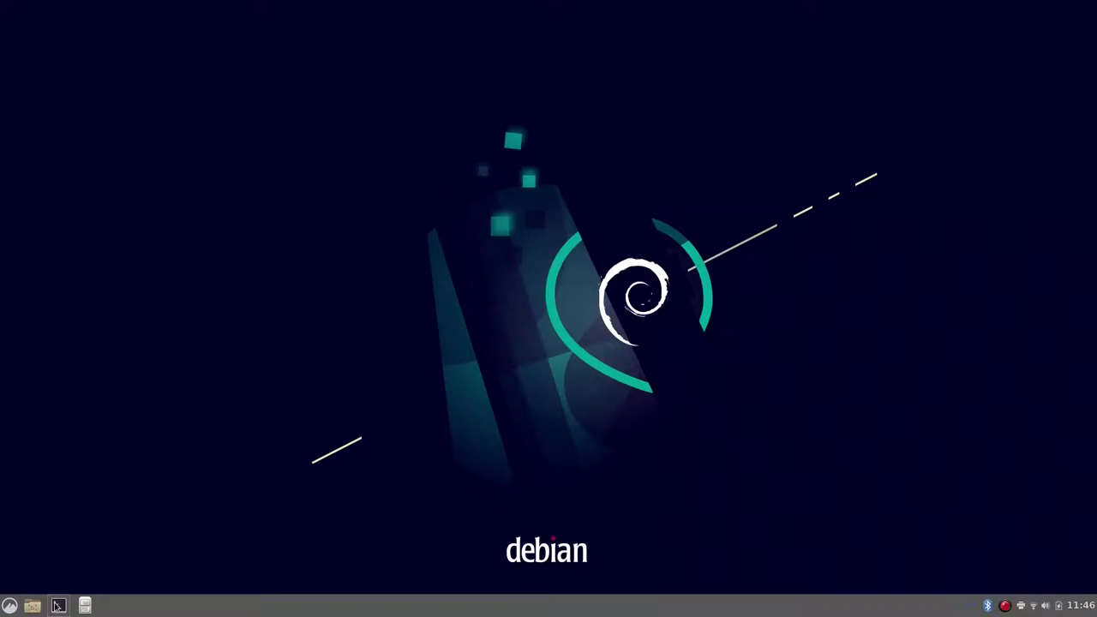
- Open a terminal, list the home folder and change into Downloads
{"action": "left_click", "coordinate": [58, 605]}
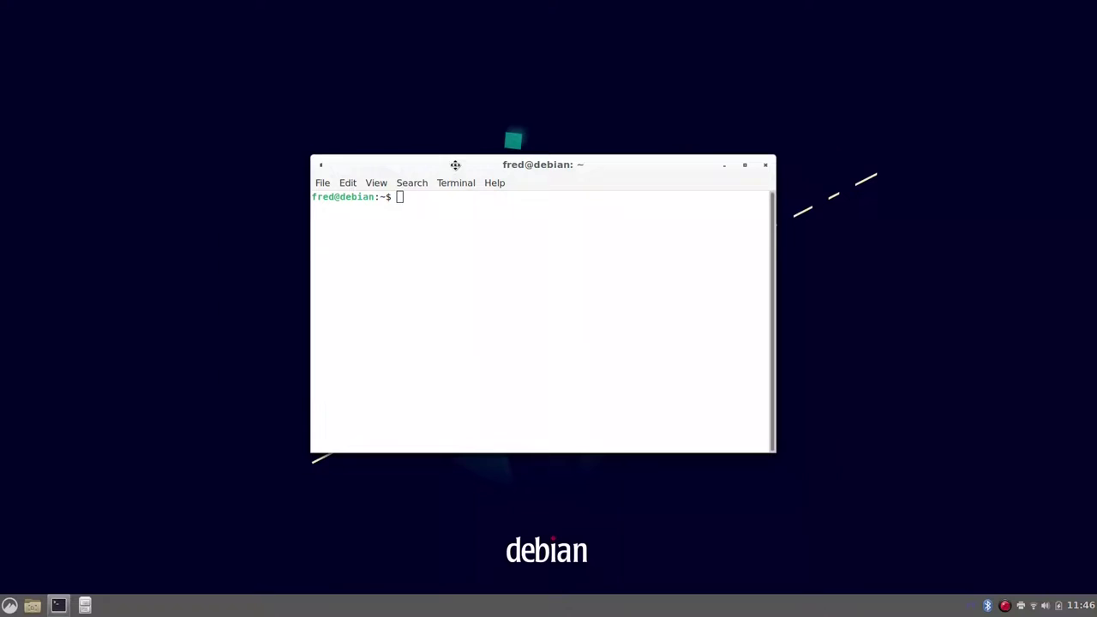
{"action": "left_click_drag", "start_coordinate": [455, 164], "coordinate": [145, 11]}
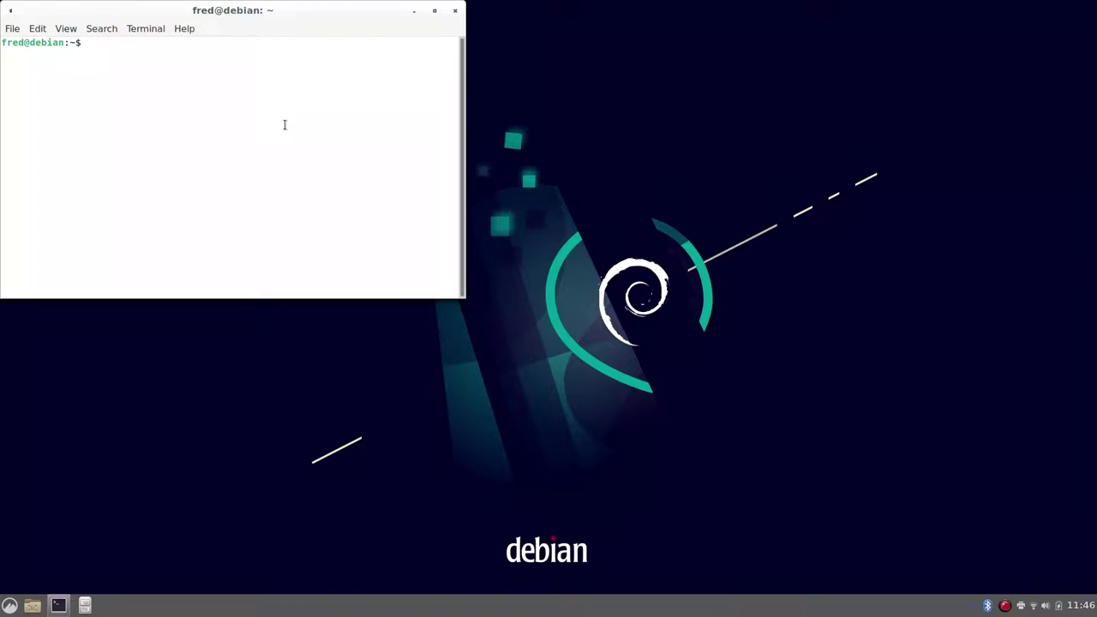
{"action": "type", "text": "cd"}
{"action": "key", "text": "BackSpace"}
{"action": "key", "text": "BackSpace"}
{"action": "type", "text": "ls"}
{"action": "key", "text": "Return"}
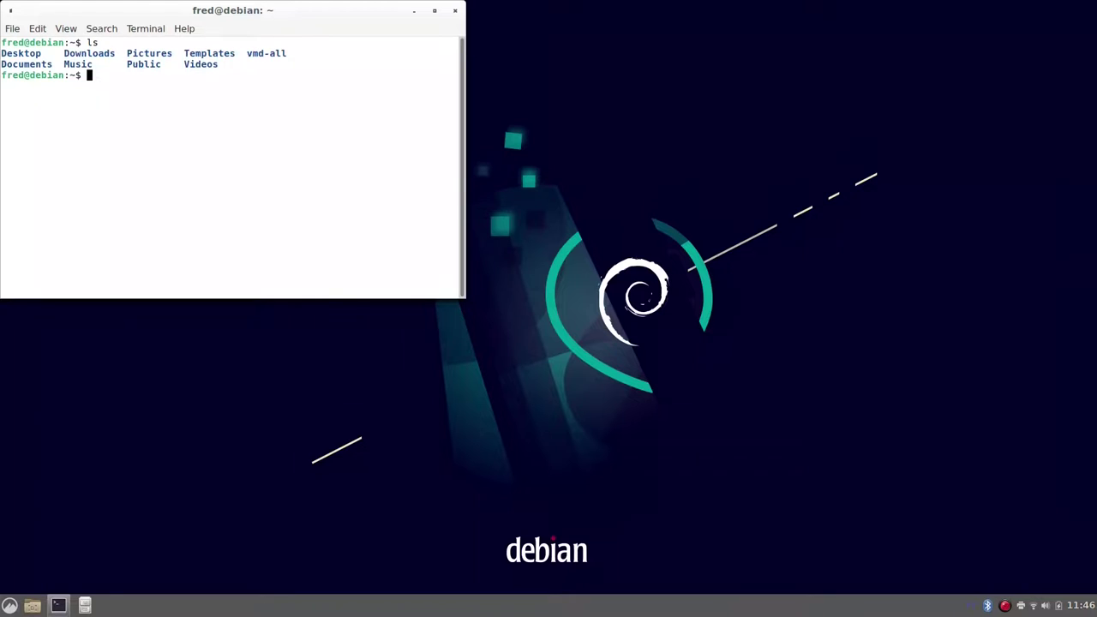
{"action": "type", "text": "cd Do"}
{"action": "key", "text": "Tab"}
{"action": "key", "text": "Return"}
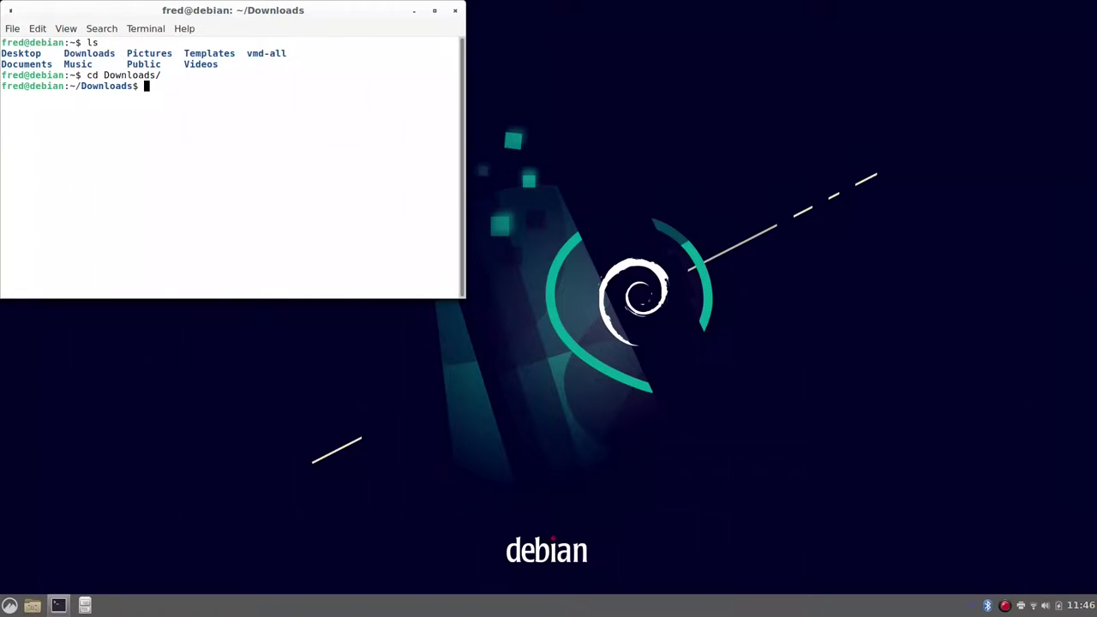
- List Downloads, change into open-structures and launch vmd from there
{"action": "type", "text": "ls"}
{"action": "key", "text": "Return"}
{"action": "type", "text": "cd "}
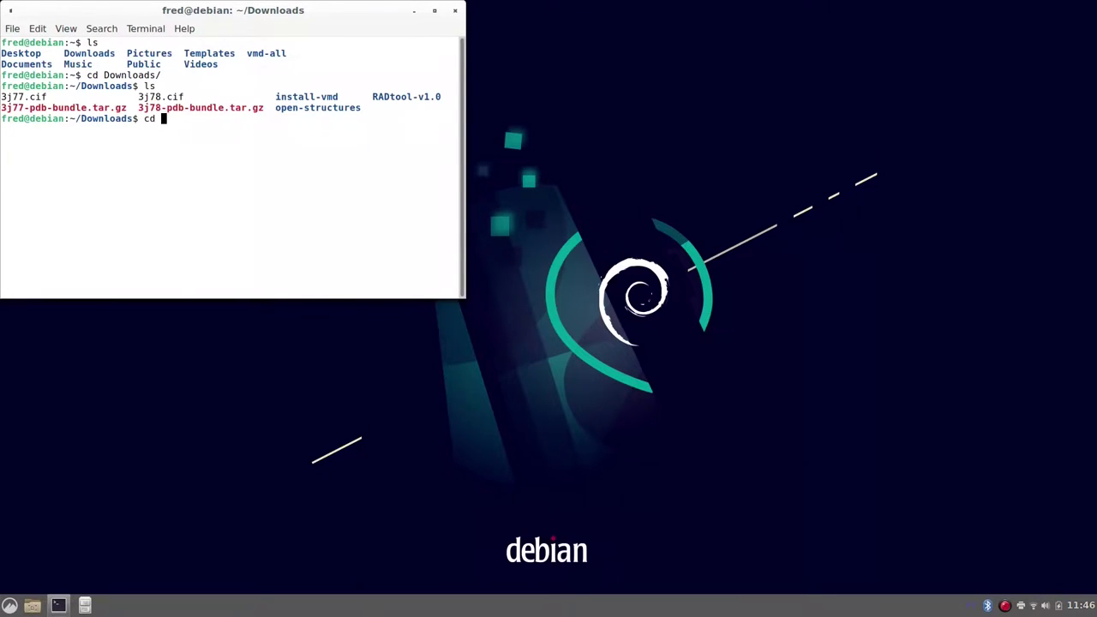
{"action": "type", "text": "op"}
{"action": "key", "text": "Tab"}
{"action": "key", "text": "Return"}
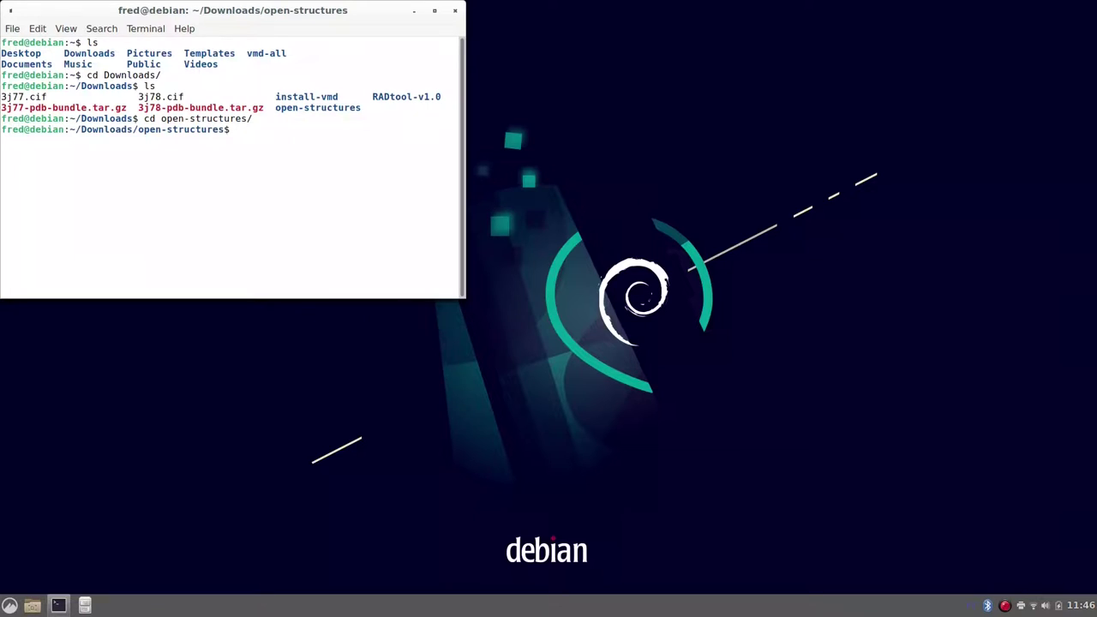
{"action": "type", "text": "vmd"}
{"action": "key", "text": "Return"}
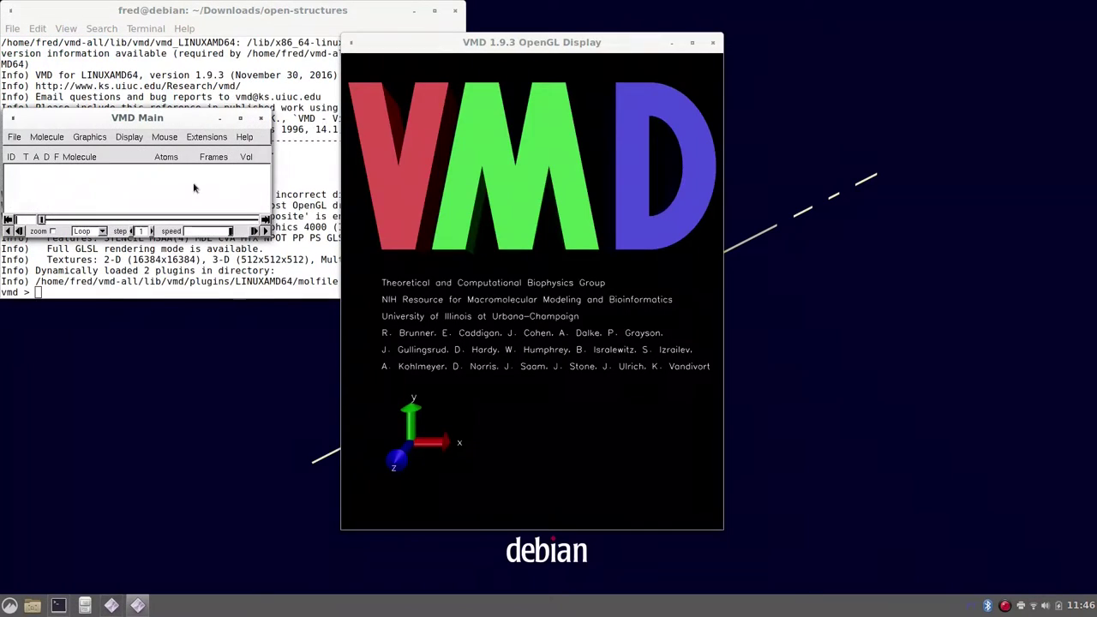
- Bring the file manager forward and open the Downloads folder
{"action": "left_click", "coordinate": [85, 605]}
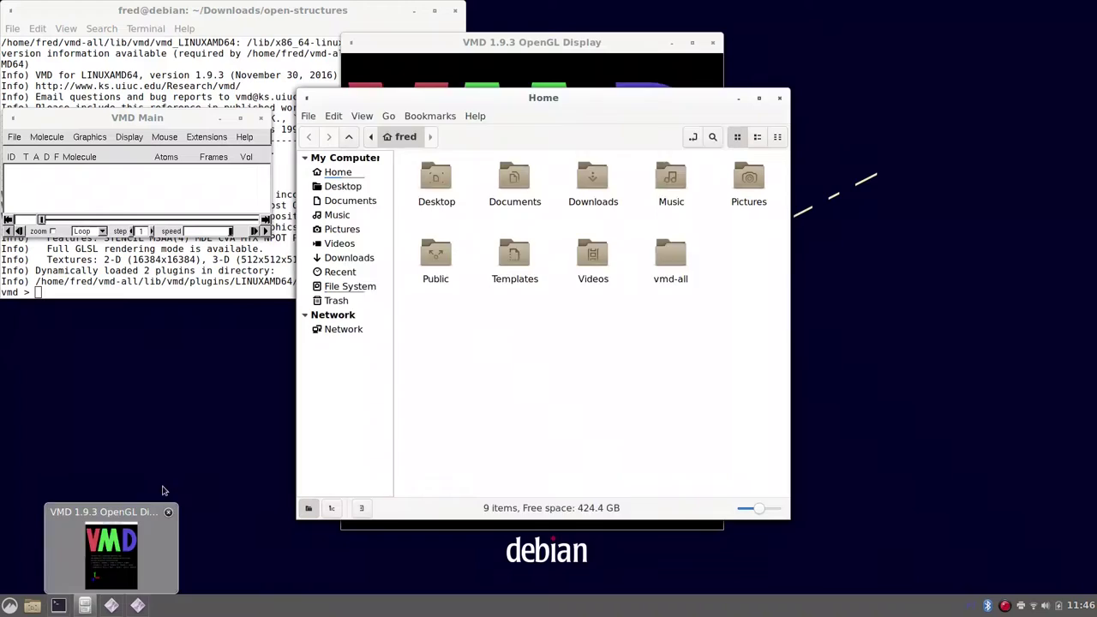
{"action": "double_click", "coordinate": [592, 180]}
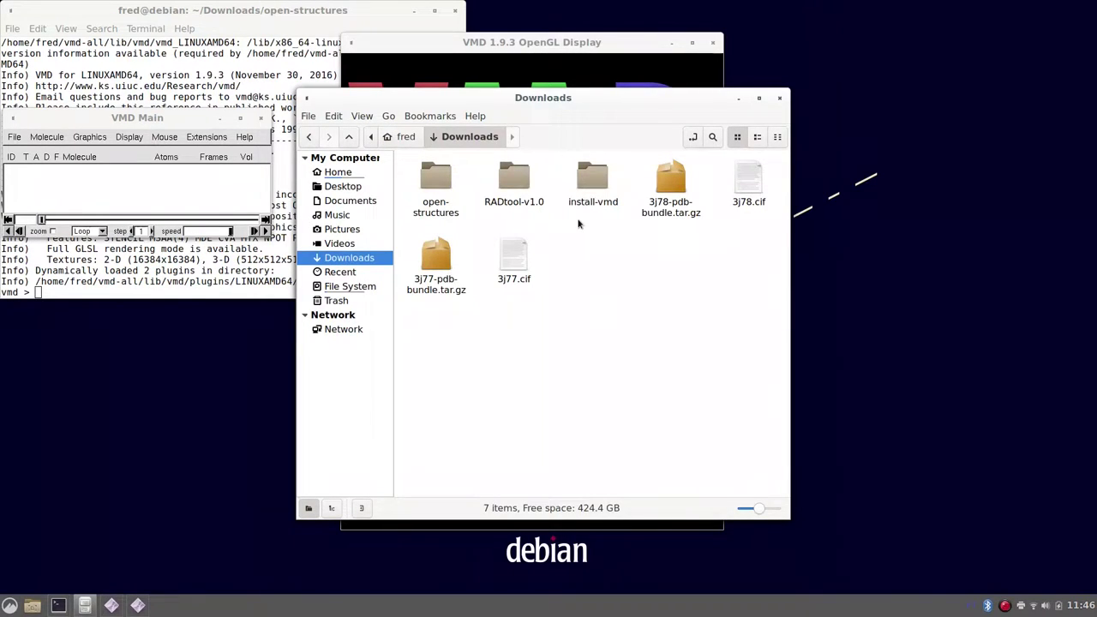
- Open 3j77-pdb-bundle.tar.gz in Archive Manager and extract all four files into open-structures
{"action": "right_click", "coordinate": [435, 249]}
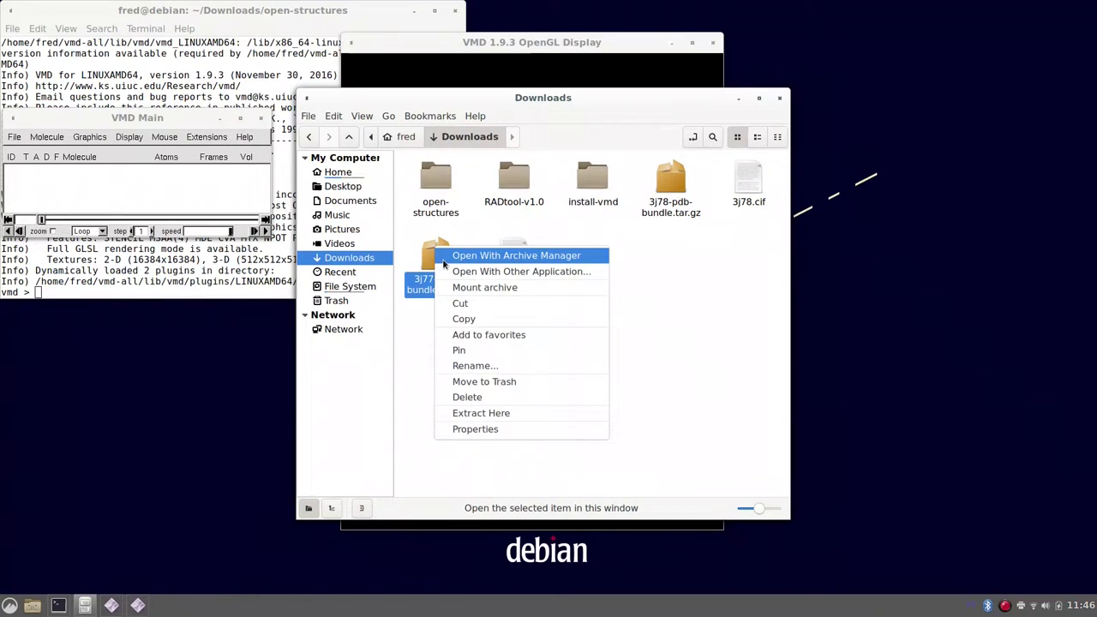
{"action": "left_click", "coordinate": [443, 255]}
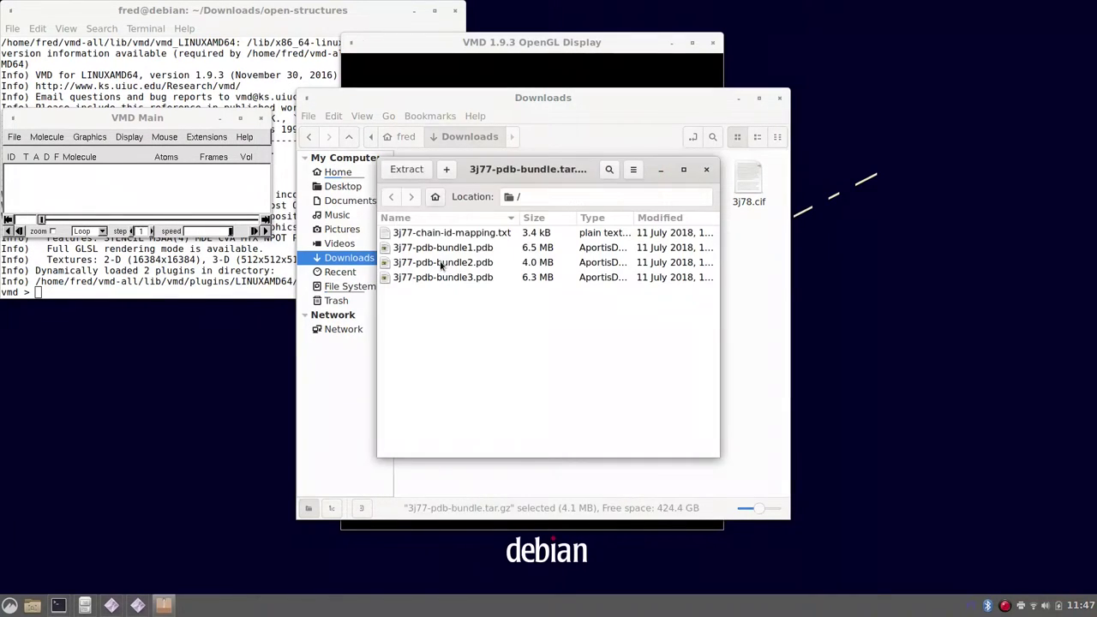
{"action": "left_click", "coordinate": [437, 248]}
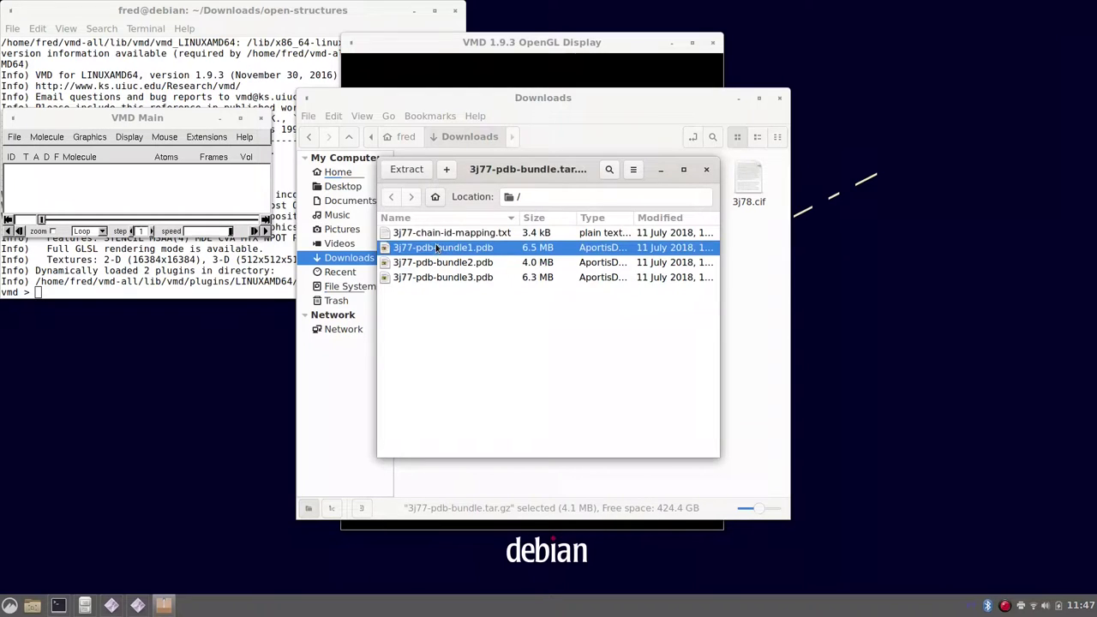
{"action": "key", "text": "Up"}
{"action": "key", "text": "shift+Down"}
{"action": "key", "text": "shift+Down"}
{"action": "key", "text": "shift+Down"}
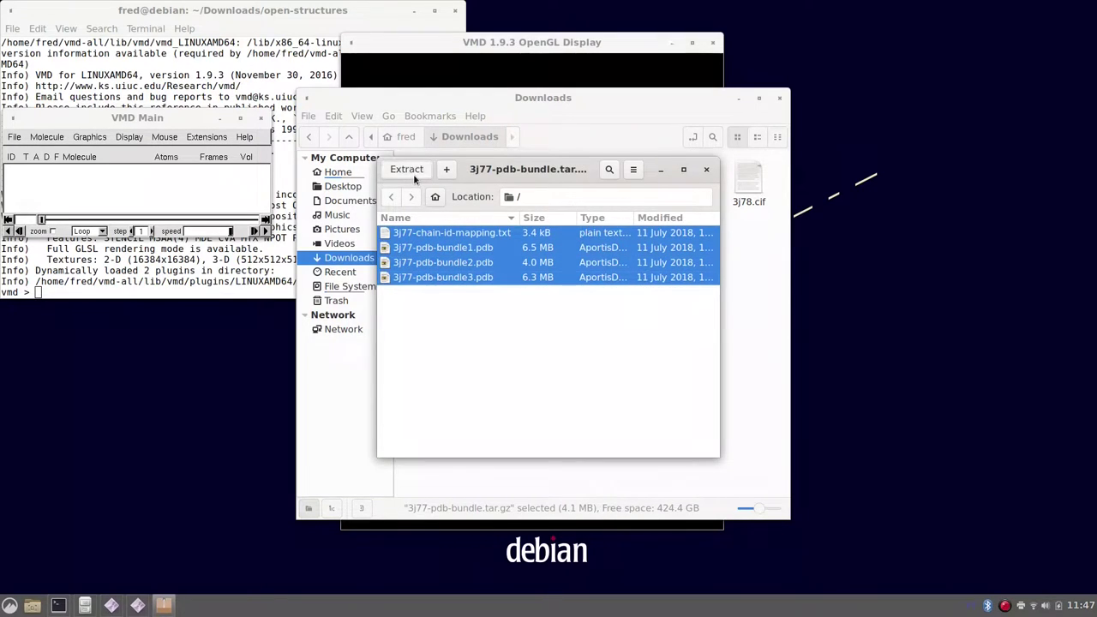
{"action": "left_click", "coordinate": [413, 174]}
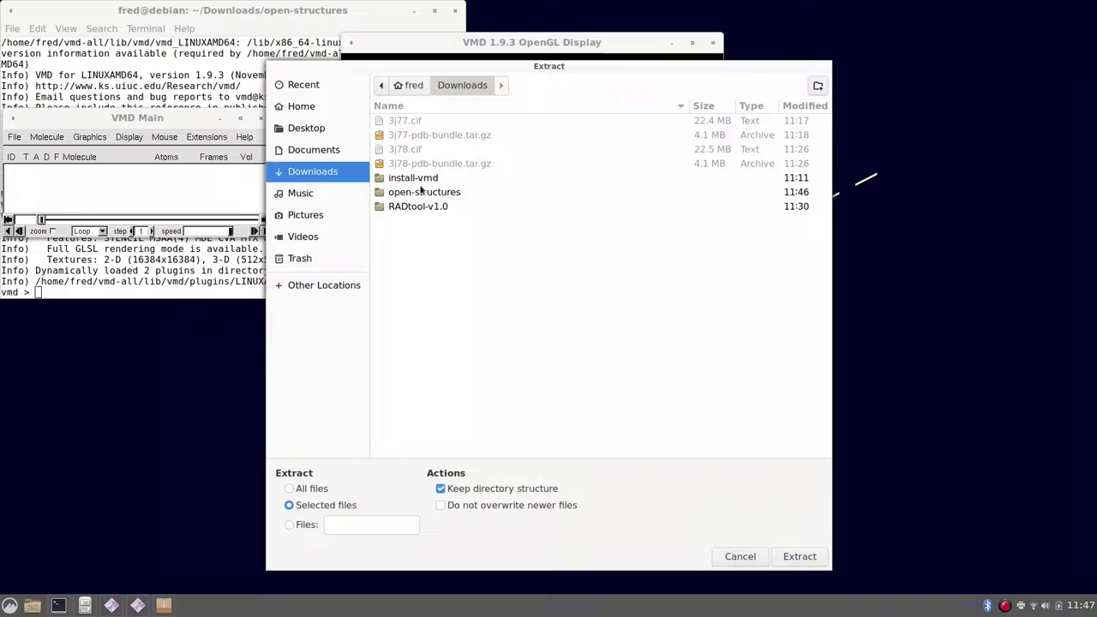
{"action": "double_click", "coordinate": [419, 194]}
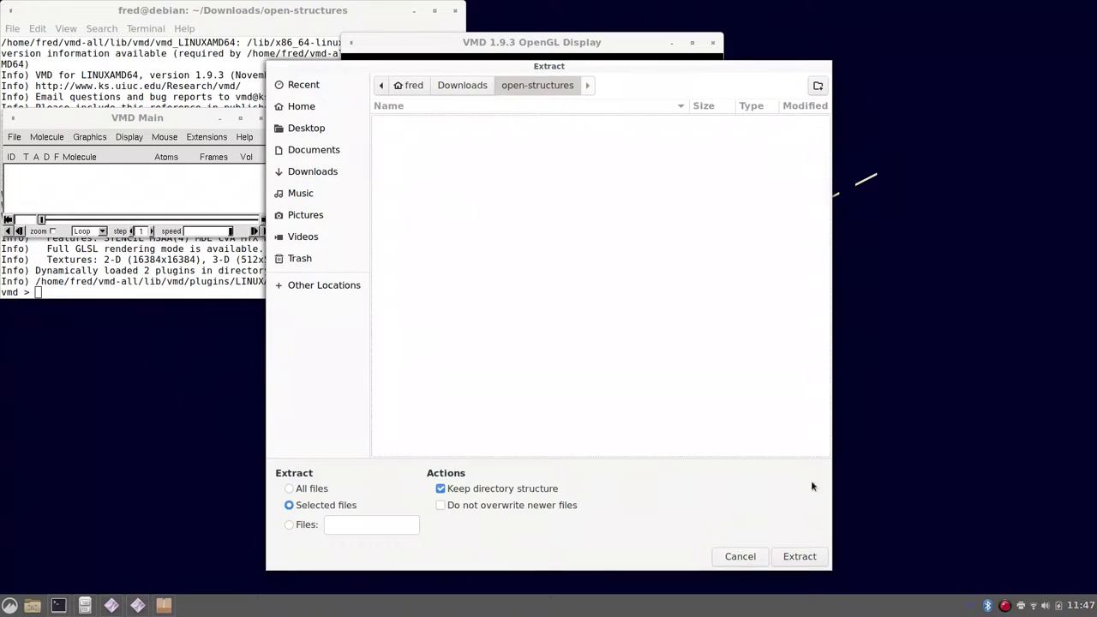
{"action": "left_click", "coordinate": [799, 556]}
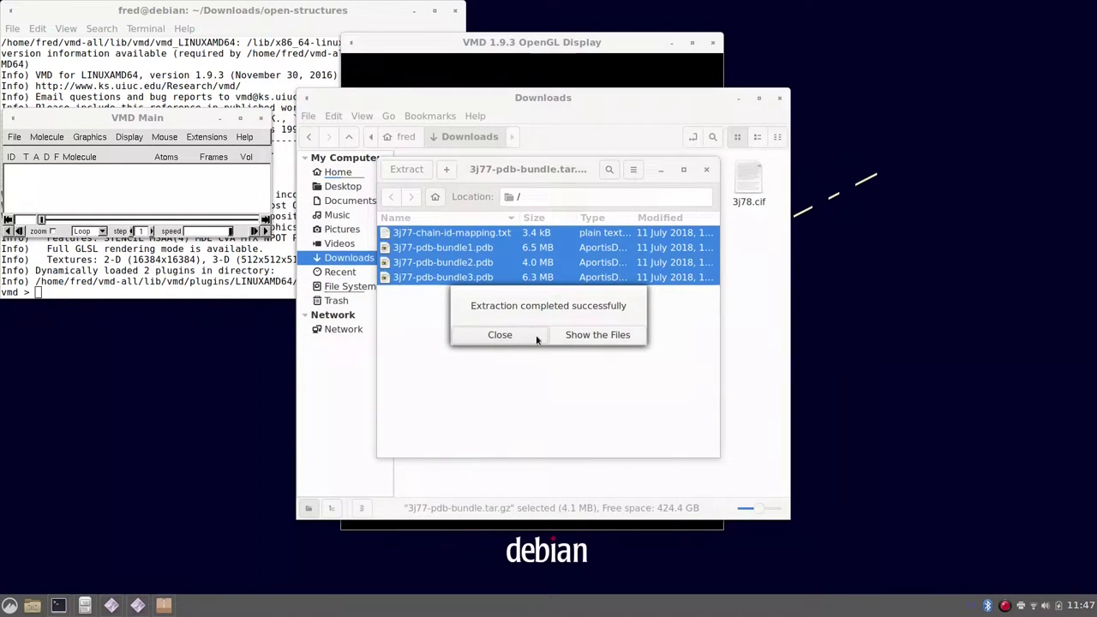
{"action": "left_click", "coordinate": [500, 334]}
- Close Archive Manager and show the open-structures folder in the file manager
{"action": "left_click", "coordinate": [713, 173]}
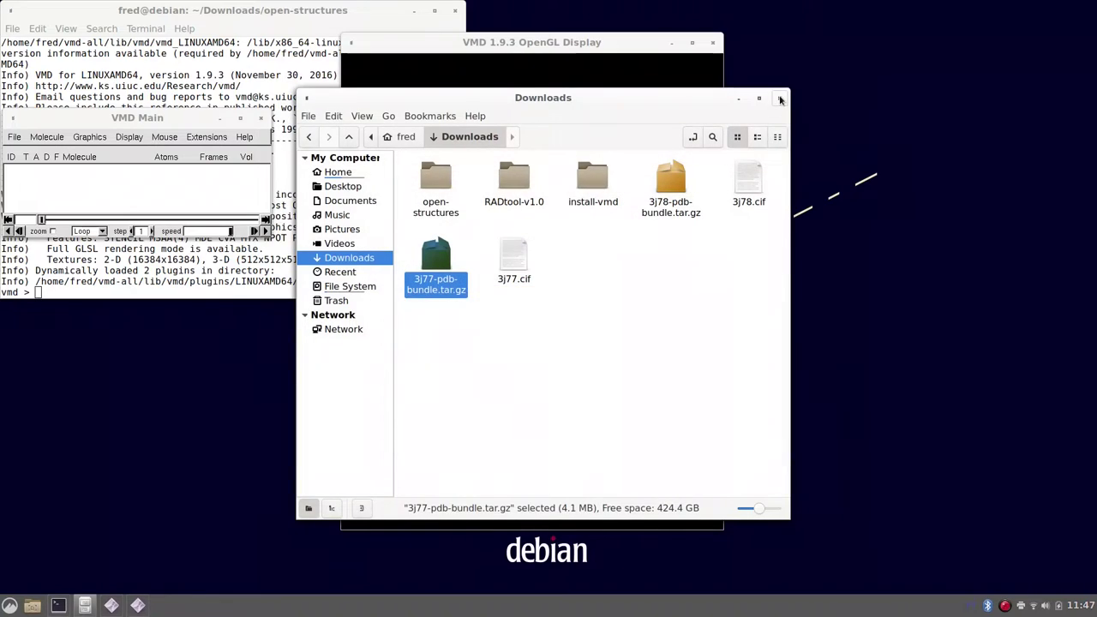
{"action": "left_click_drag", "start_coordinate": [638, 105], "coordinate": [795, 108]}
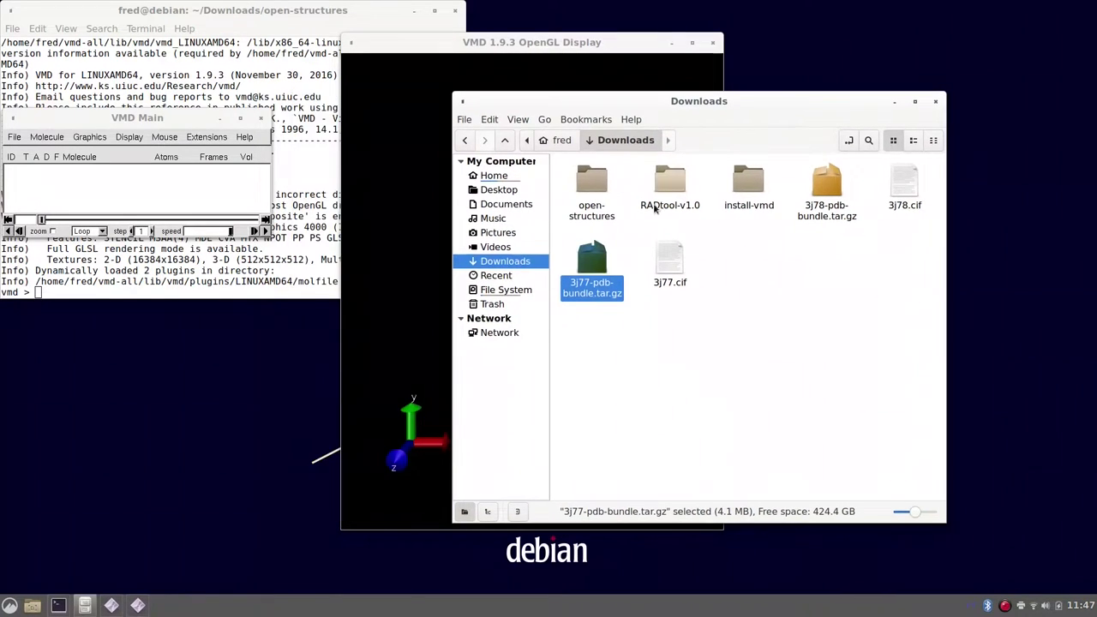
{"action": "double_click", "coordinate": [605, 182]}
{"action": "left_click_drag", "start_coordinate": [653, 104], "coordinate": [761, 70]}
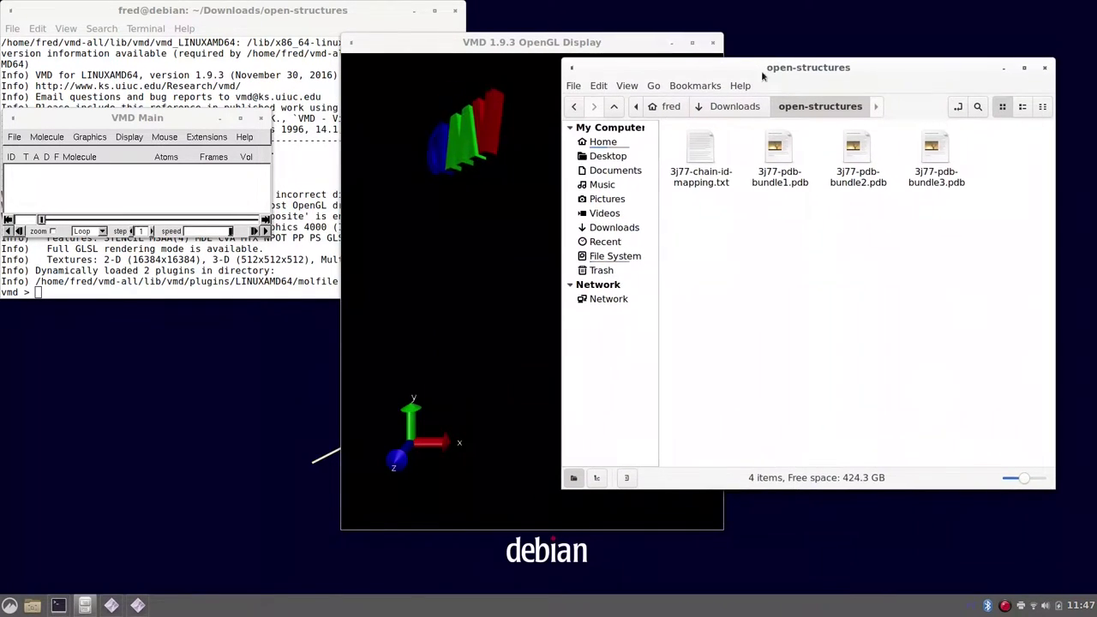
- Launch RADtool from VMD's Extensions > Analysis menu
{"action": "left_click", "coordinate": [203, 137]}
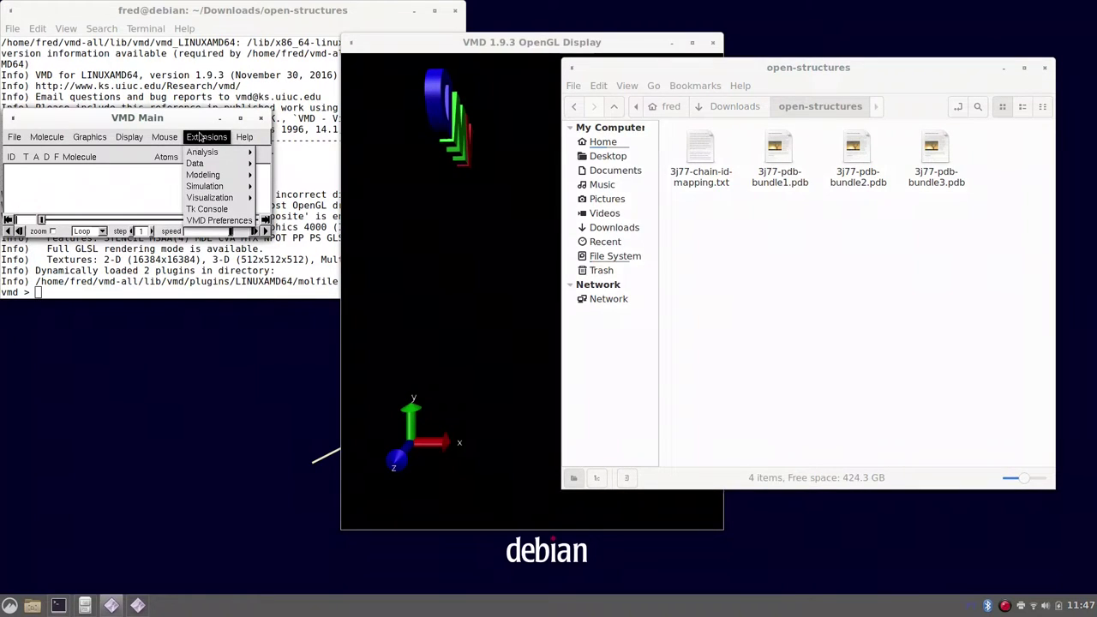
{"action": "mouse_move", "coordinate": [200, 152]}
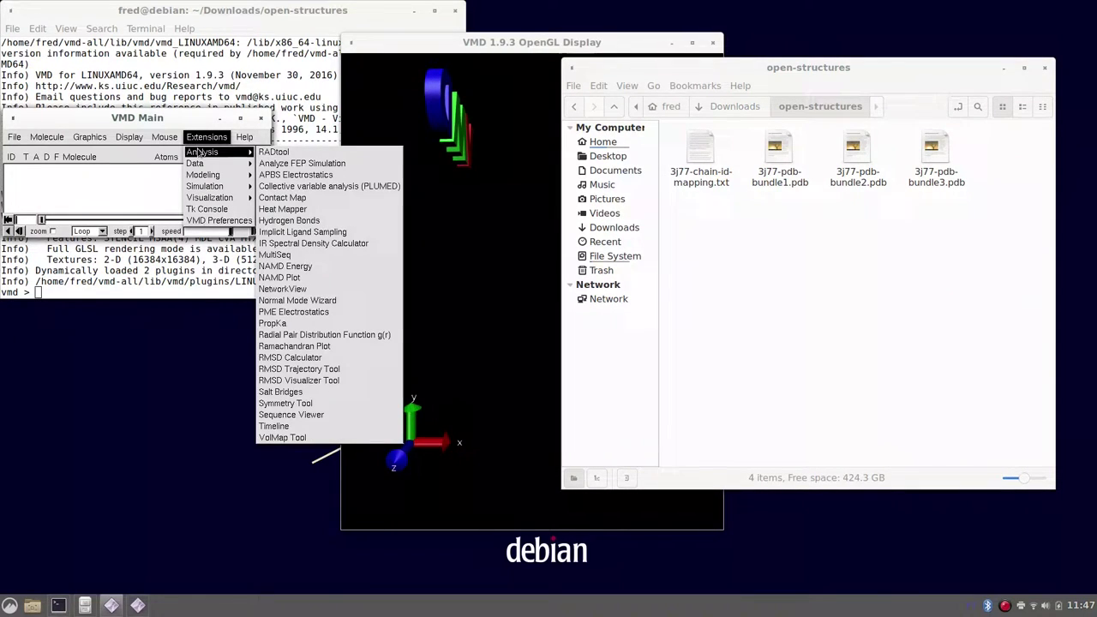
{"action": "left_click", "coordinate": [275, 155]}
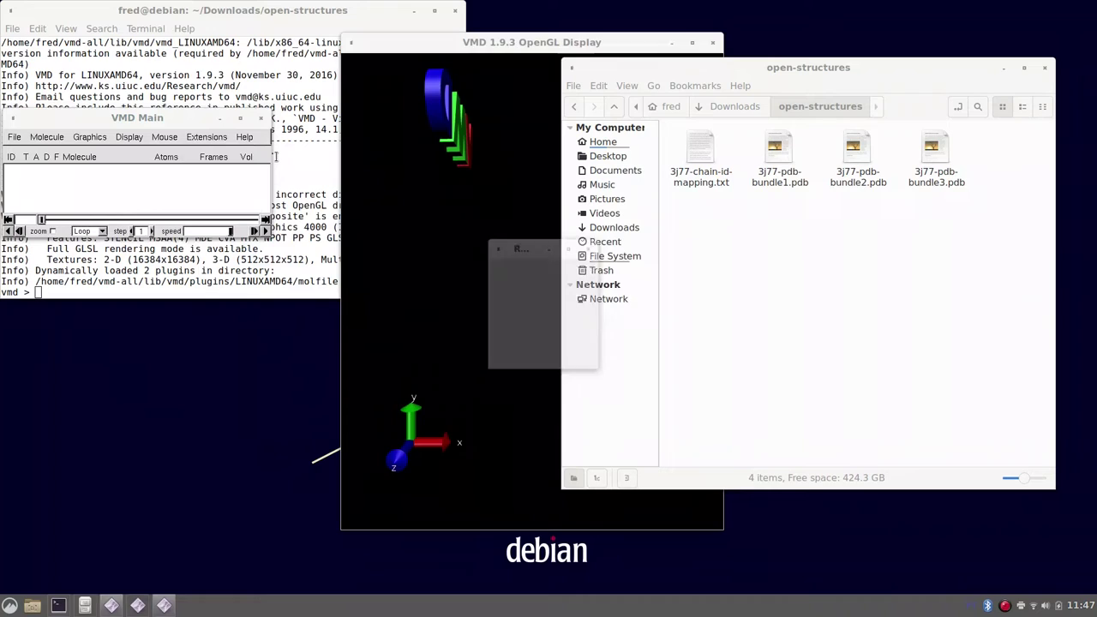
- Load 3j77-pdb-bundle3.pdb as the LSU file with chain ID A
{"action": "left_click_drag", "start_coordinate": [632, 264], "coordinate": [461, 264]}
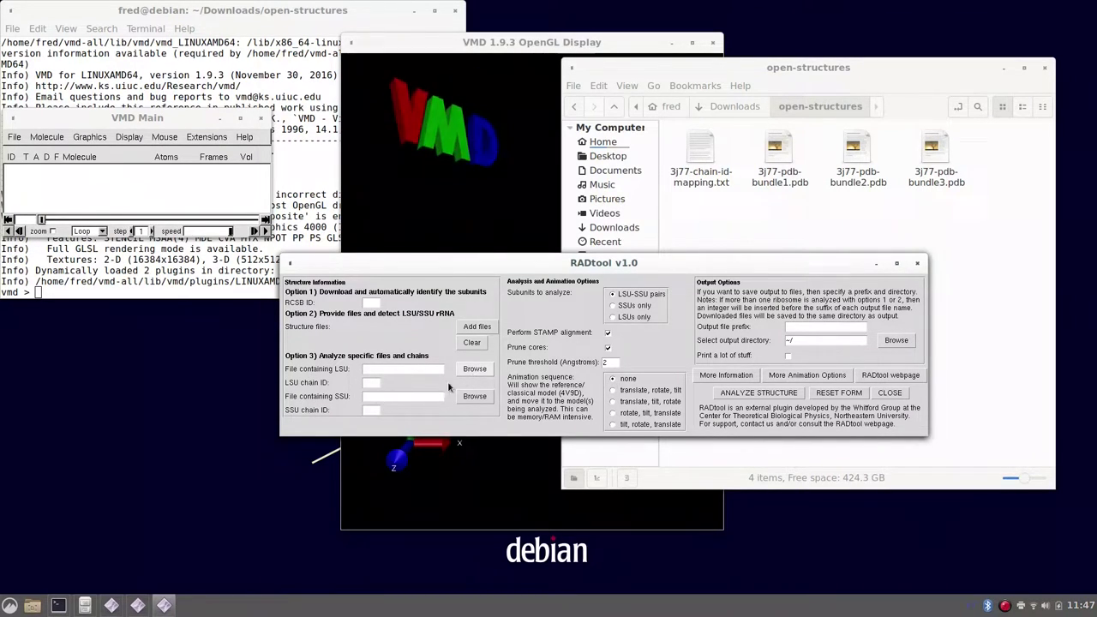
{"action": "left_click", "coordinate": [470, 371]}
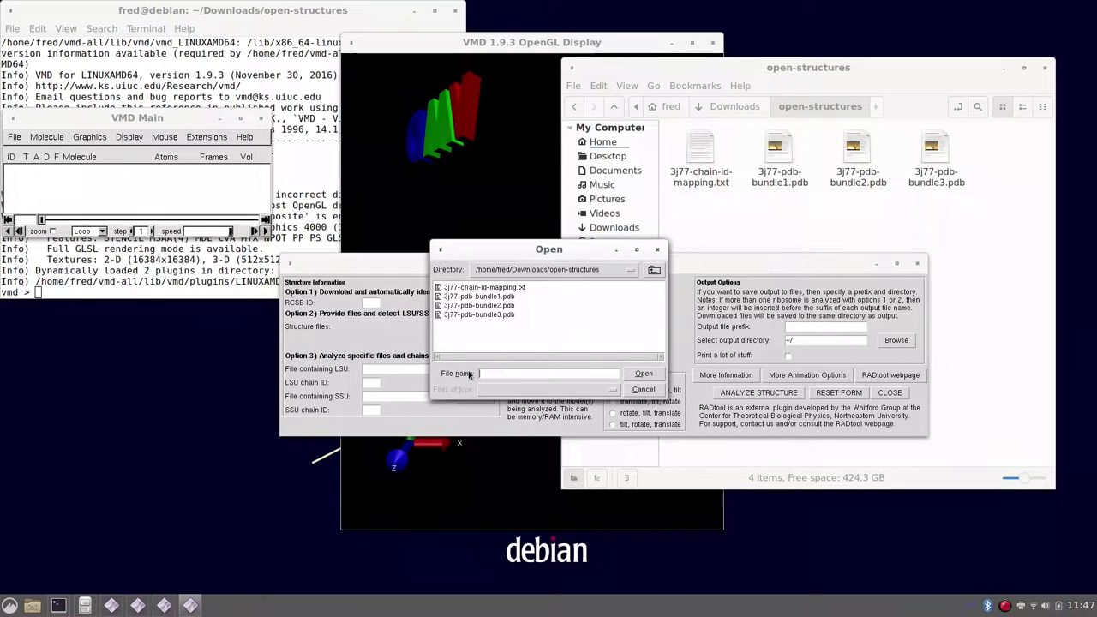
{"action": "left_click", "coordinate": [476, 315]}
{"action": "double_click", "coordinate": [477, 315]}
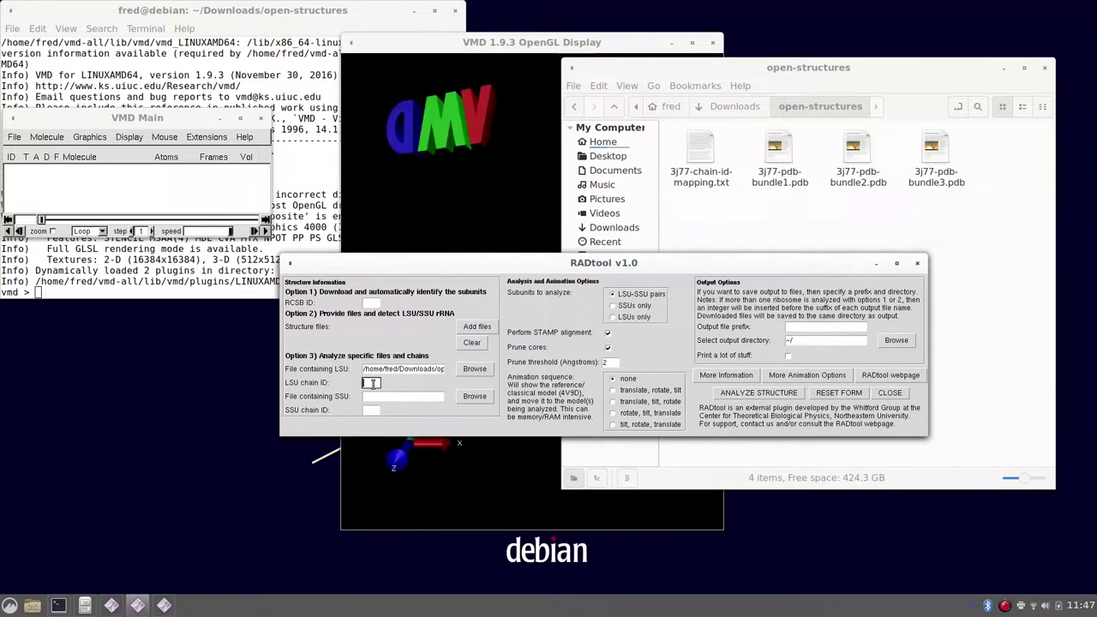
{"action": "type", "text": "A"}
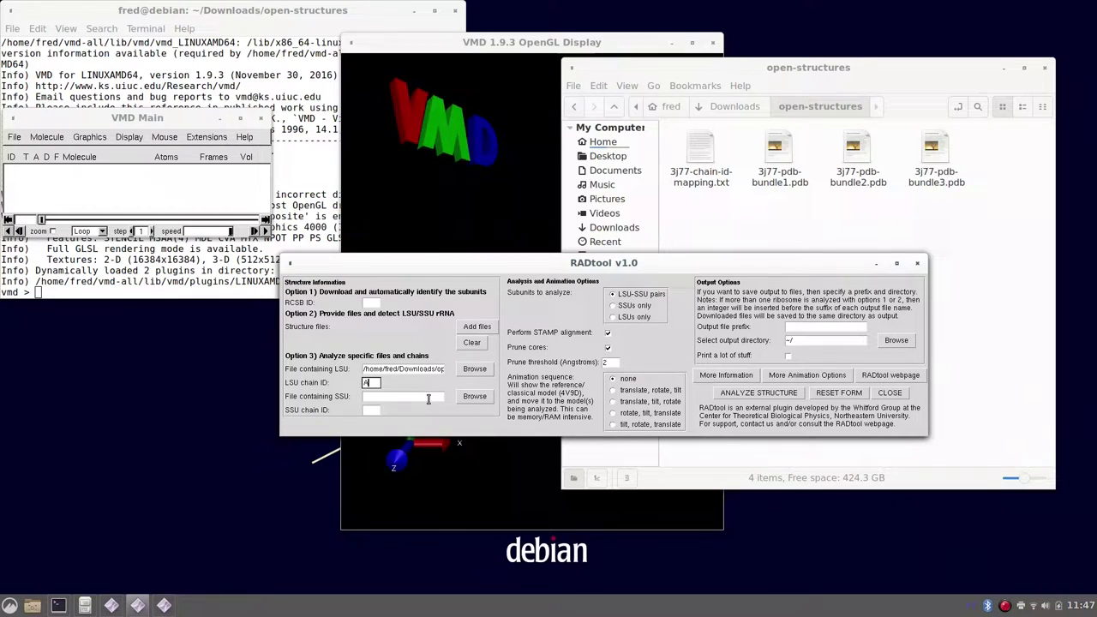
- Load 3j77-pdb-bundle2.pdb as the SSU file and set its chain ID to P
{"action": "left_click", "coordinate": [479, 396]}
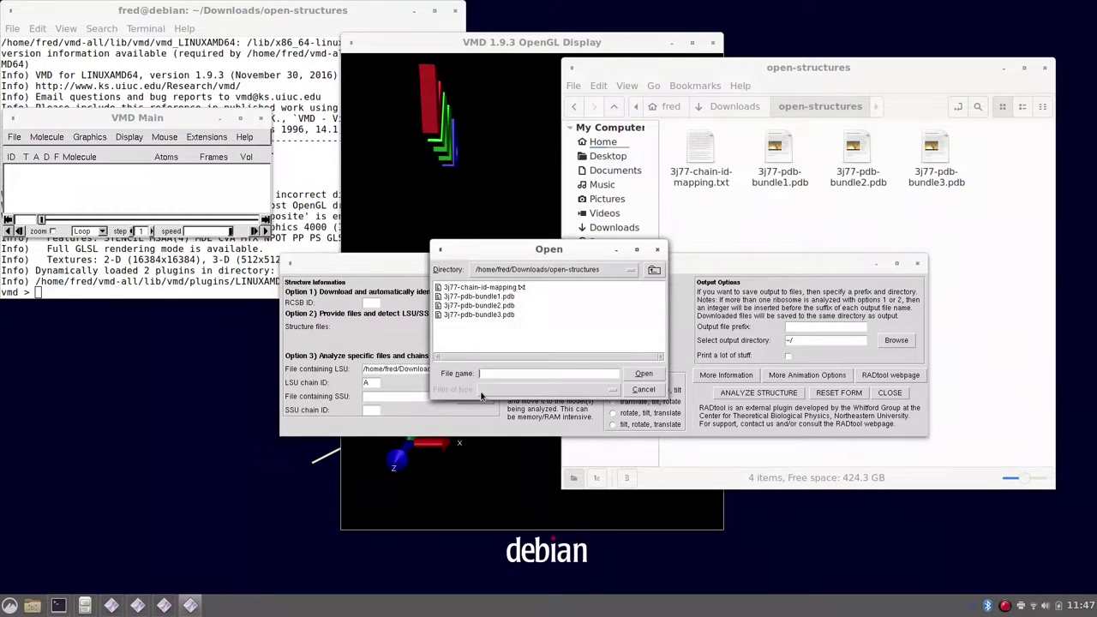
{"action": "double_click", "coordinate": [494, 305]}
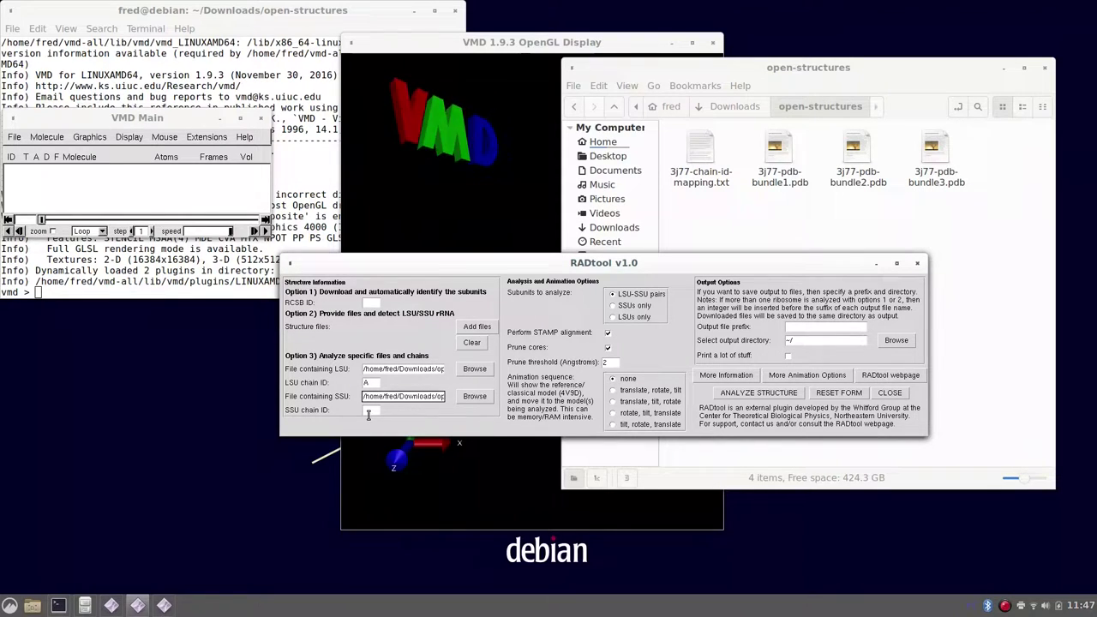
{"action": "left_click", "coordinate": [368, 412]}
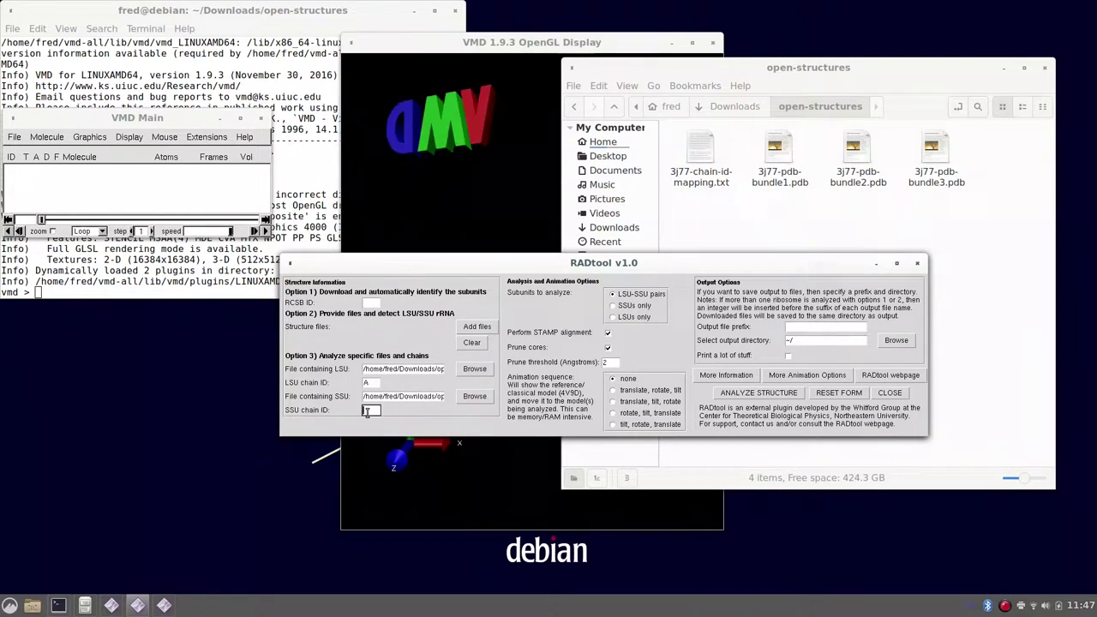
{"action": "type", "text": "A"}
- Set RADtool's output prefix to test3 and output directory to open-structures
{"action": "left_click", "coordinate": [793, 327]}
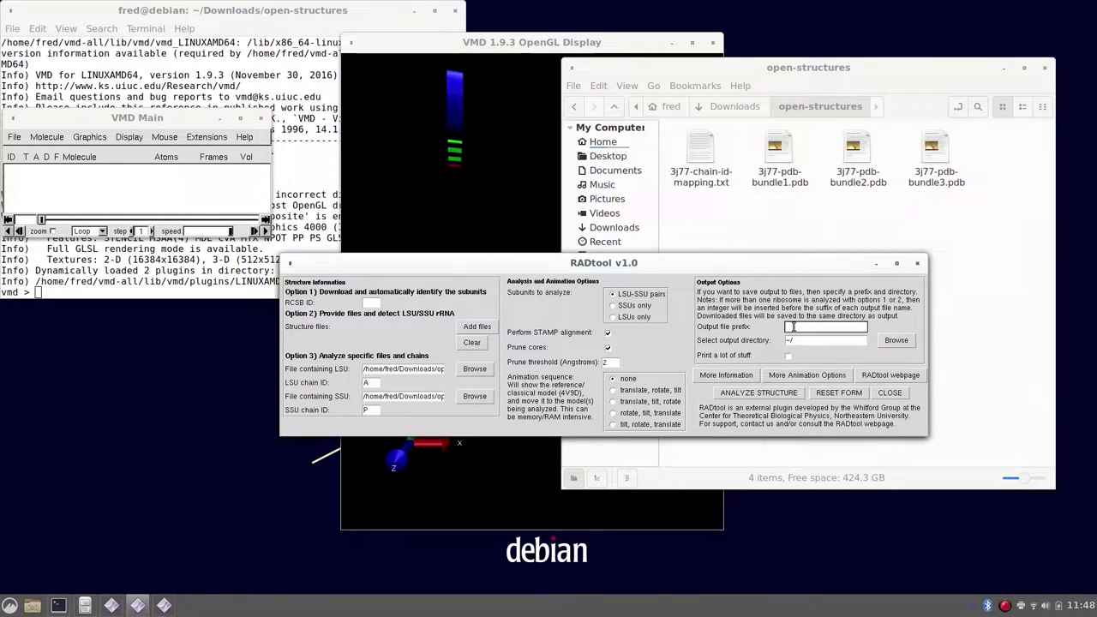
{"action": "type", "text": "test"}
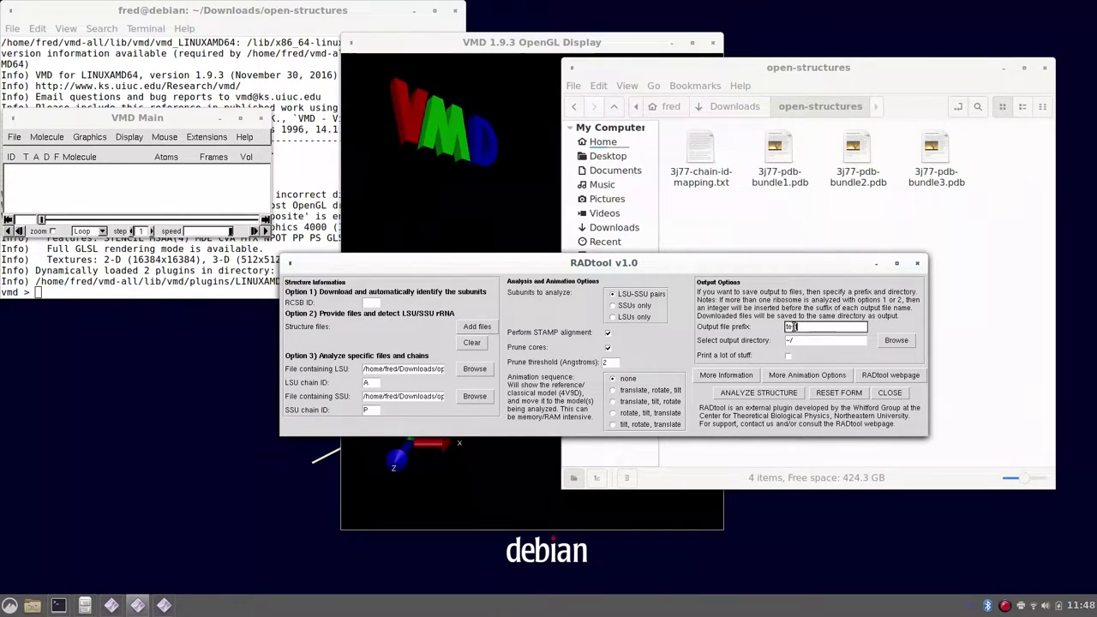
{"action": "type", "text": "3"}
{"action": "left_click", "coordinate": [895, 341]}
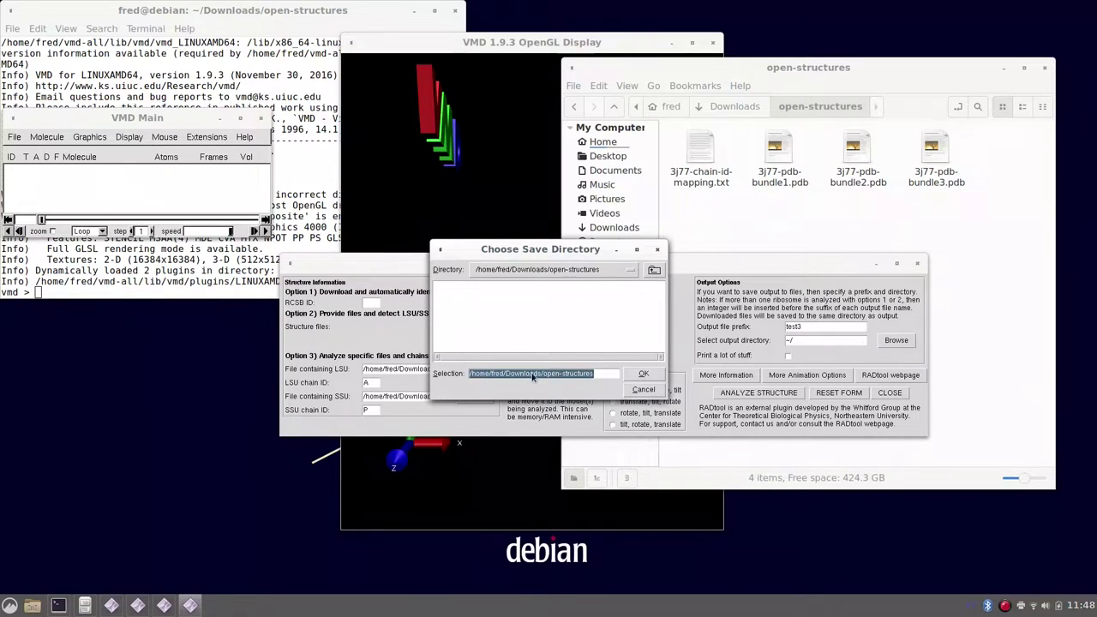
{"action": "left_click", "coordinate": [643, 374]}
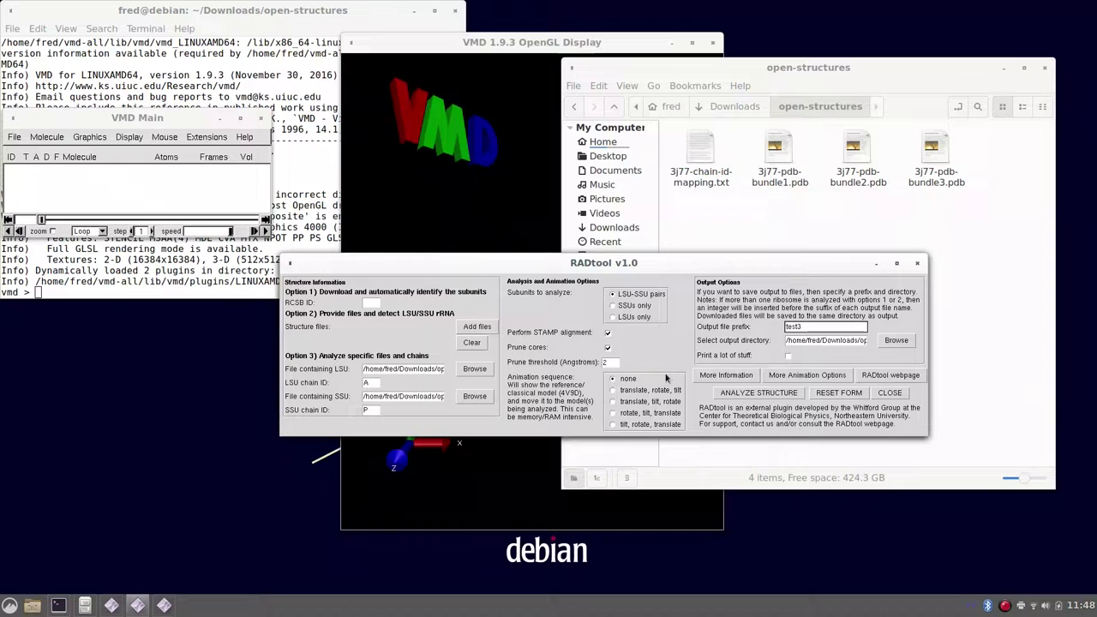
- Run ANALYZE STRUCTURE, move the console to the lower left, and refocus RADtool
{"action": "left_click", "coordinate": [752, 395]}
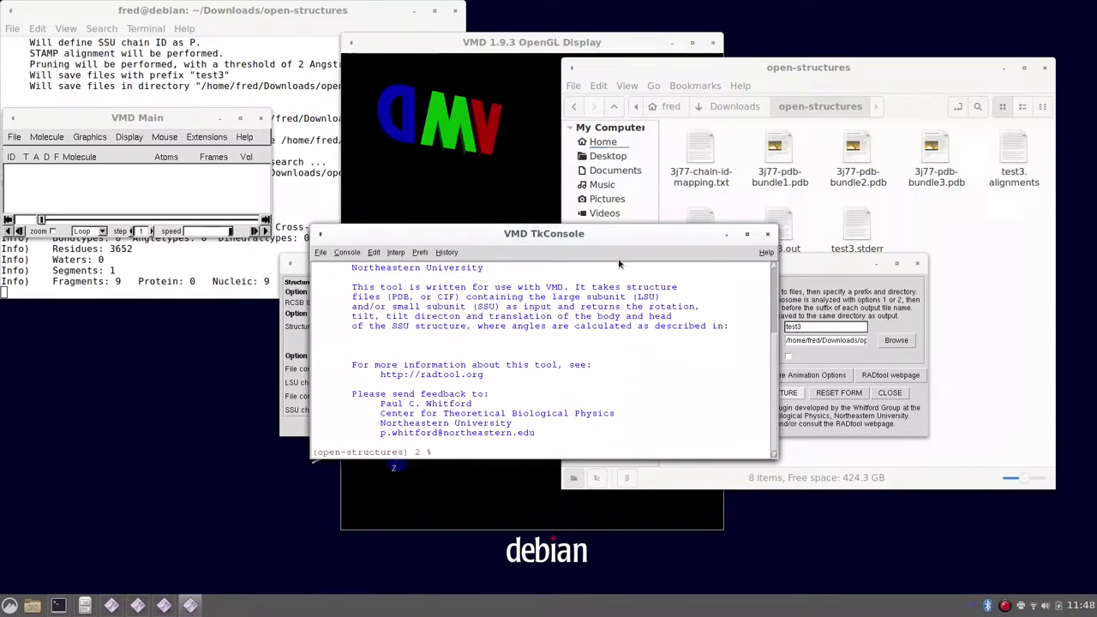
{"action": "left_click_drag", "start_coordinate": [616, 239], "coordinate": [297, 368]}
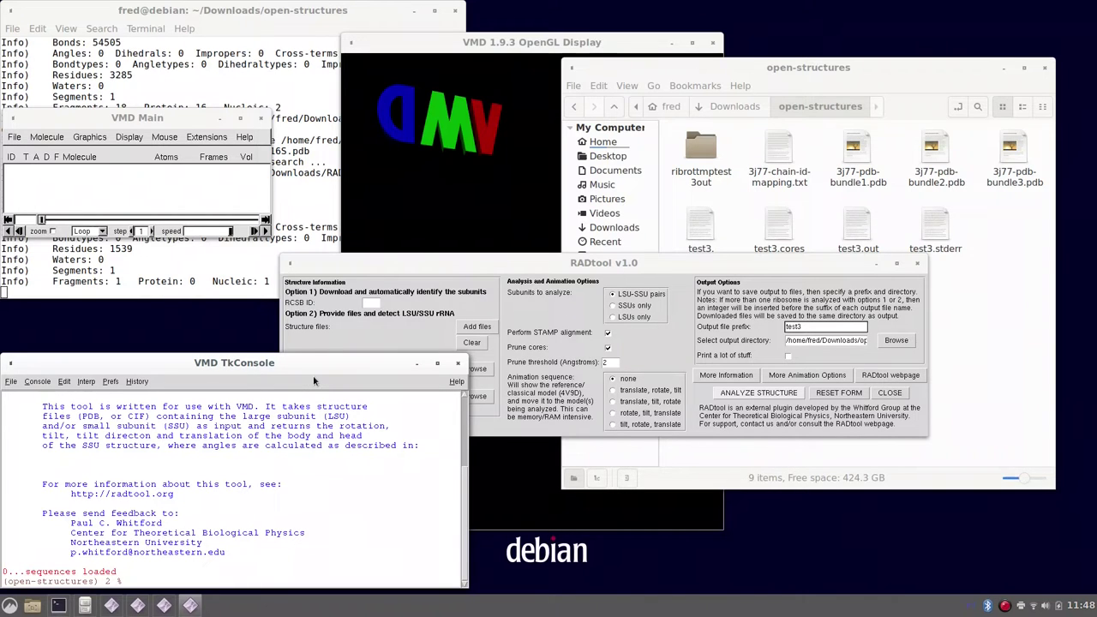
{"action": "left_click", "coordinate": [600, 262]}
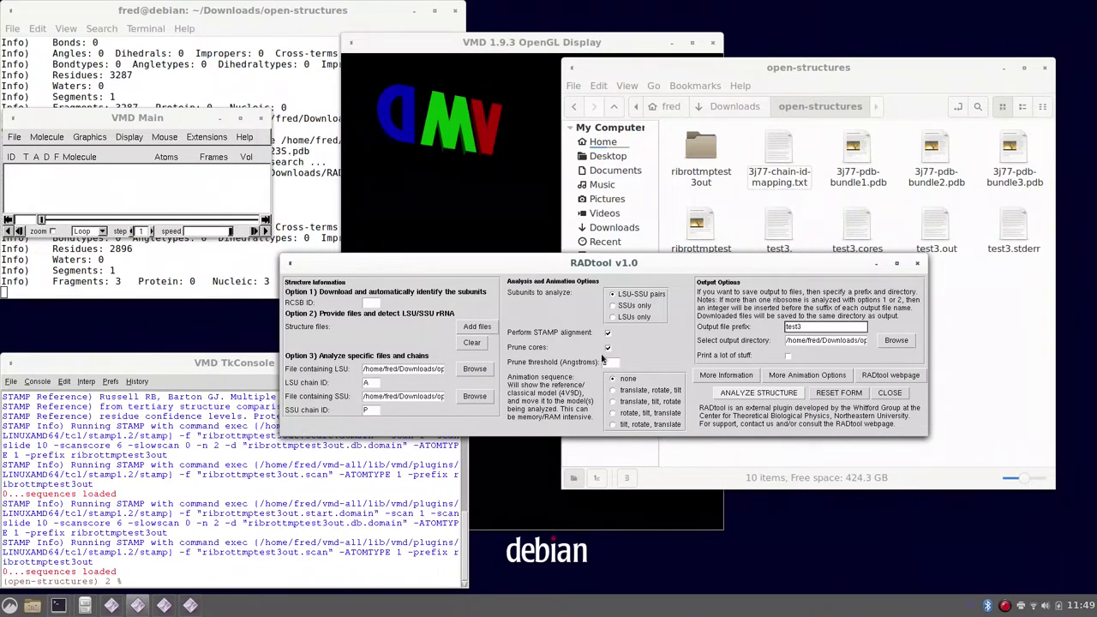
- Select test3.out in open-structures, then bring VMD's display forward and zoom out
{"action": "left_click", "coordinate": [936, 231]}
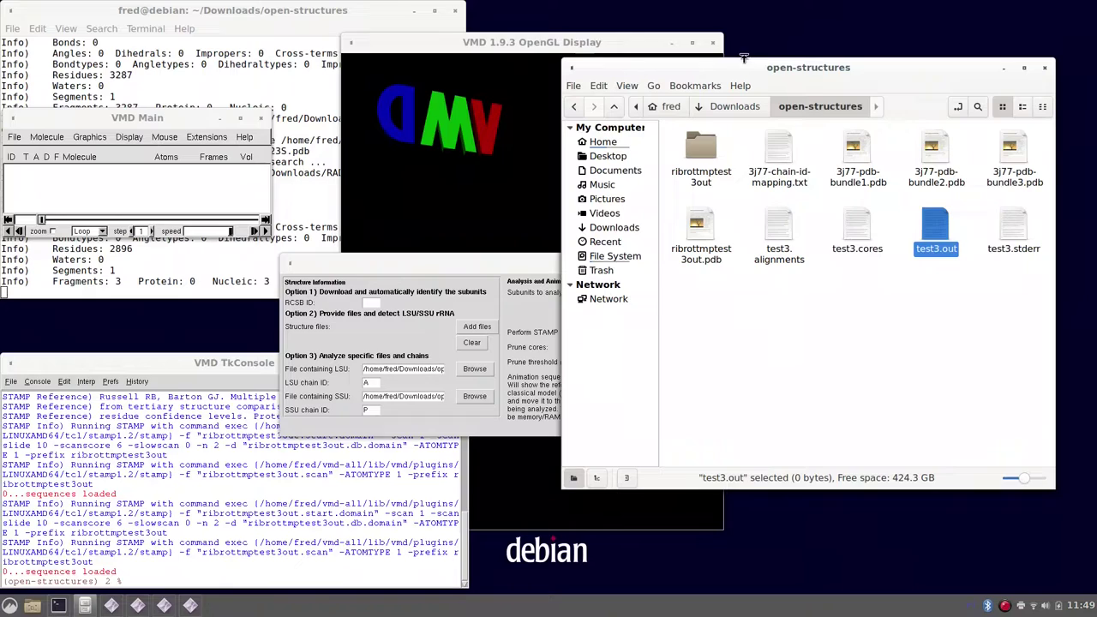
{"action": "left_click_drag", "start_coordinate": [729, 66], "coordinate": [753, 60]}
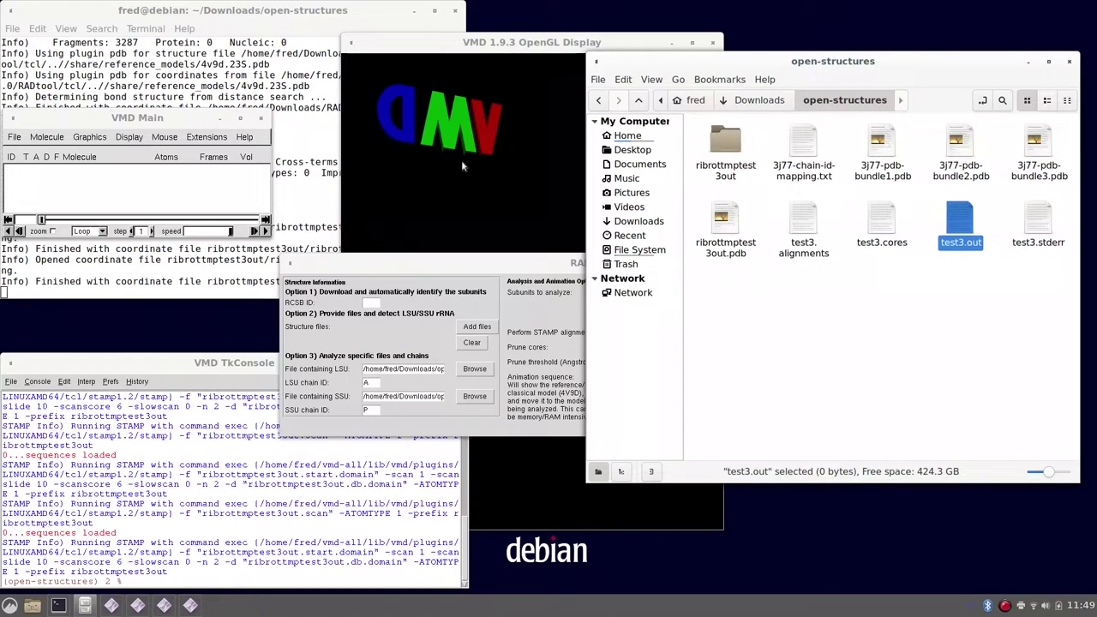
{"action": "left_click", "coordinate": [461, 50]}
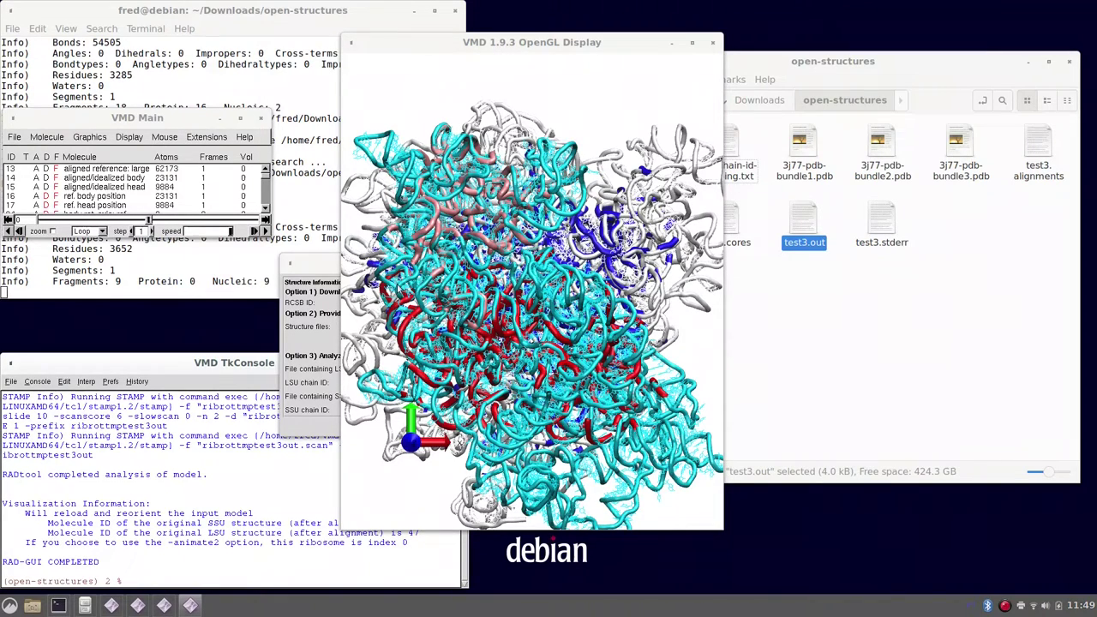
{"action": "scroll", "coordinate": [458, 442], "scroll_direction": "down", "scroll_amount": 2}
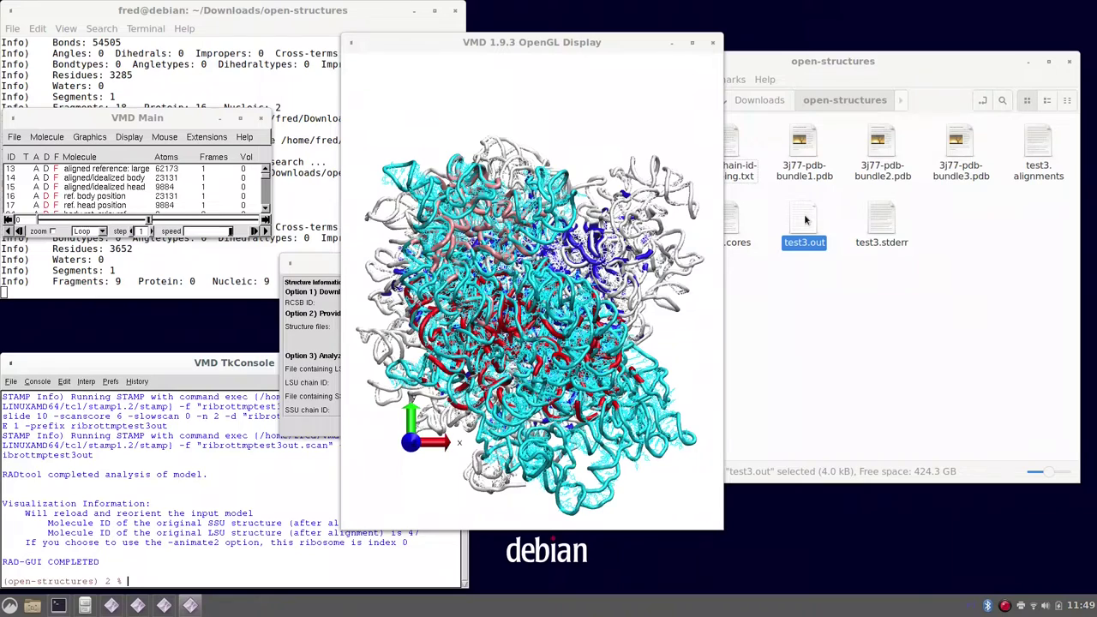
- Open test3.out in Text Editor and scroll to the body and head rotation results
{"action": "double_click", "coordinate": [805, 222]}
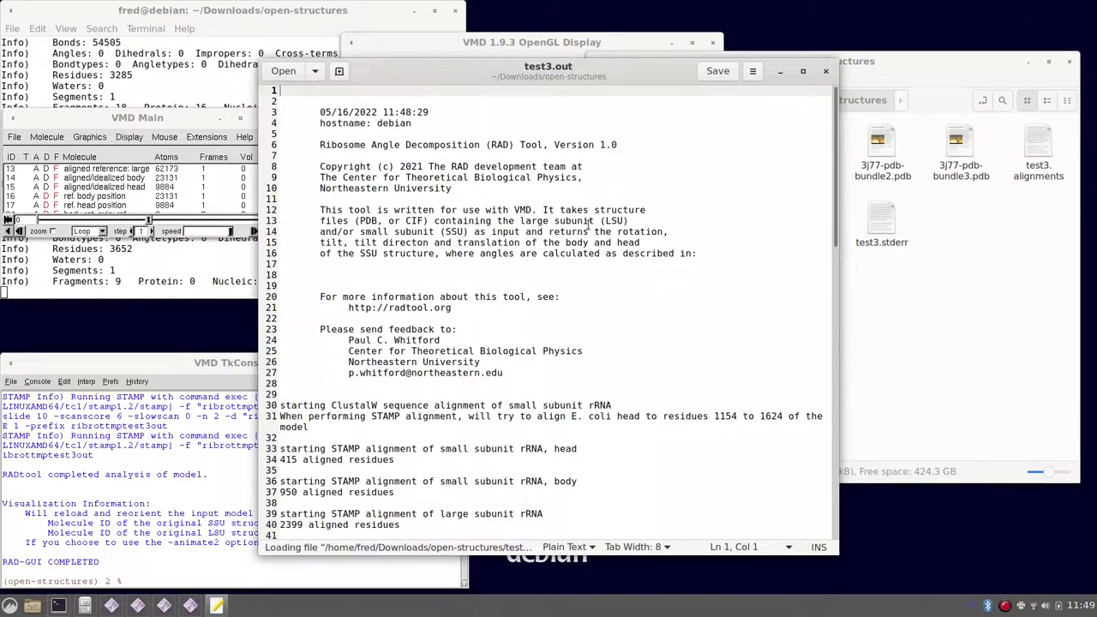
{"action": "scroll", "coordinate": [480, 260], "scroll_direction": "down", "scroll_amount": 3}
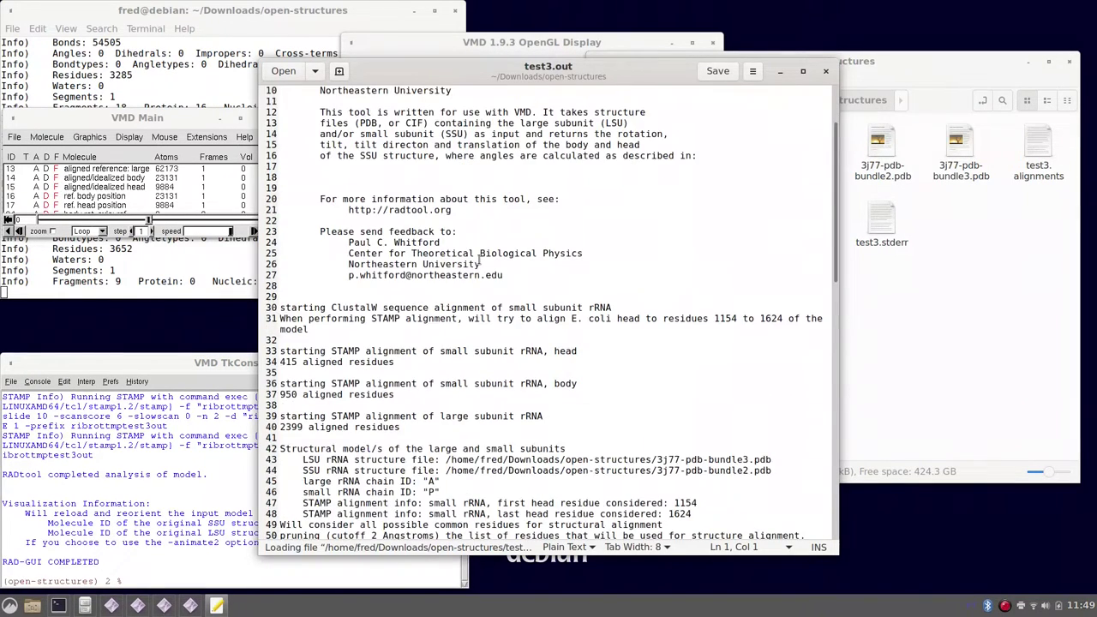
{"action": "scroll", "coordinate": [480, 260], "scroll_direction": "down", "scroll_amount": 5}
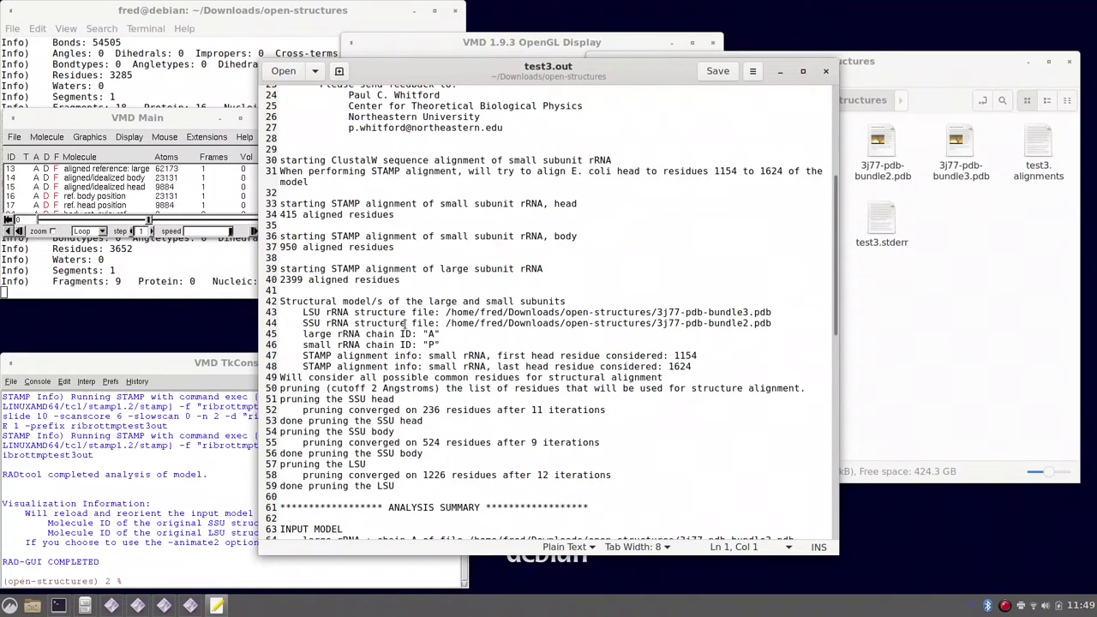
{"action": "scroll", "coordinate": [495, 203], "scroll_direction": "down", "scroll_amount": 13}
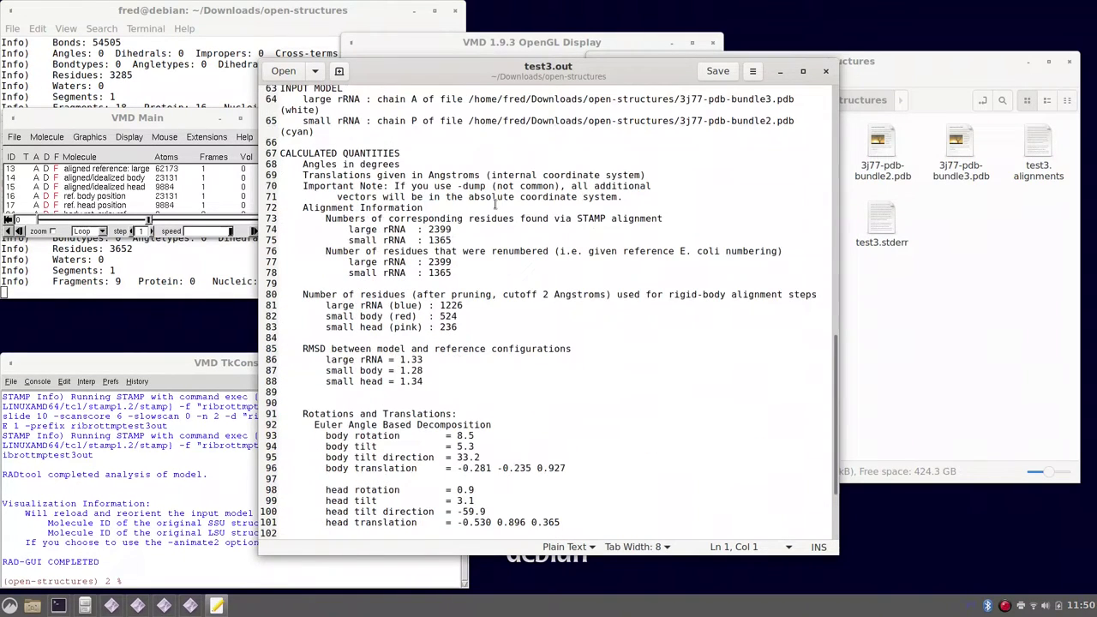
{"action": "scroll", "coordinate": [400, 219], "scroll_direction": "down", "scroll_amount": 3}
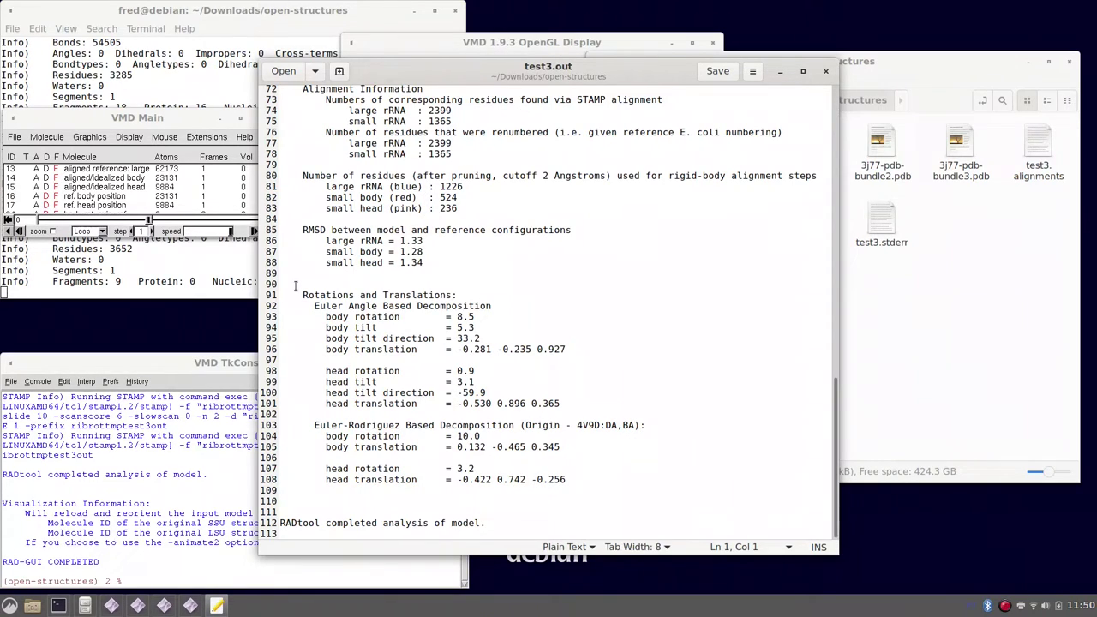
{"action": "key", "text": "alt+Tab"}
- Switch back to the test3.out editor window and close it
{"action": "key", "text": "alt+Tab"}
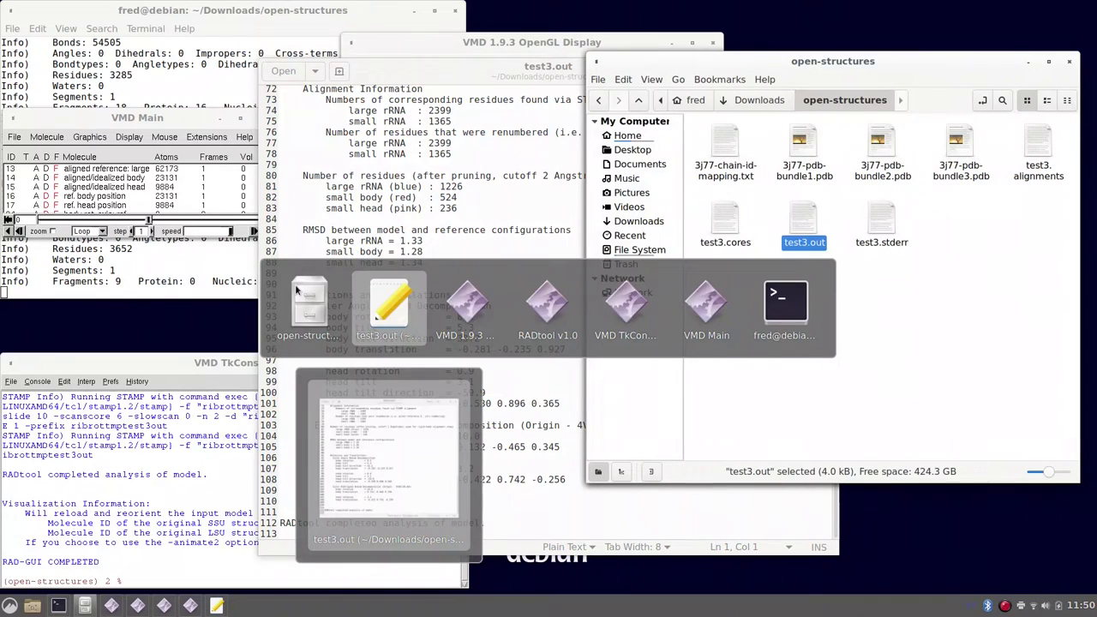
{"action": "key", "text": "alt+Tab"}
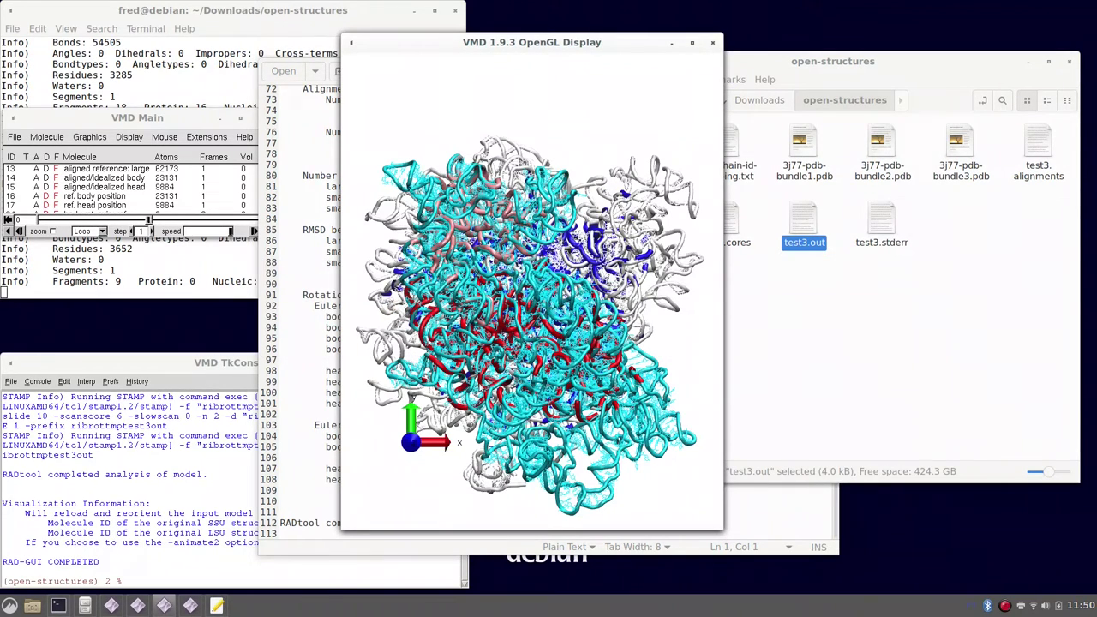
{"action": "left_click", "coordinate": [299, 137]}
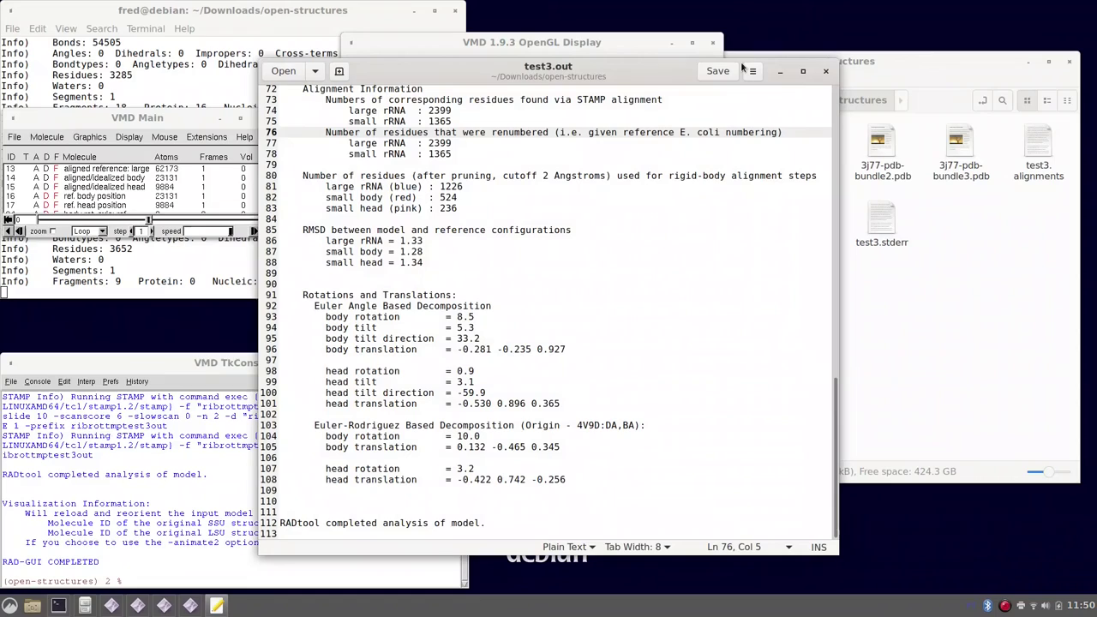
{"action": "left_click", "coordinate": [826, 71]}
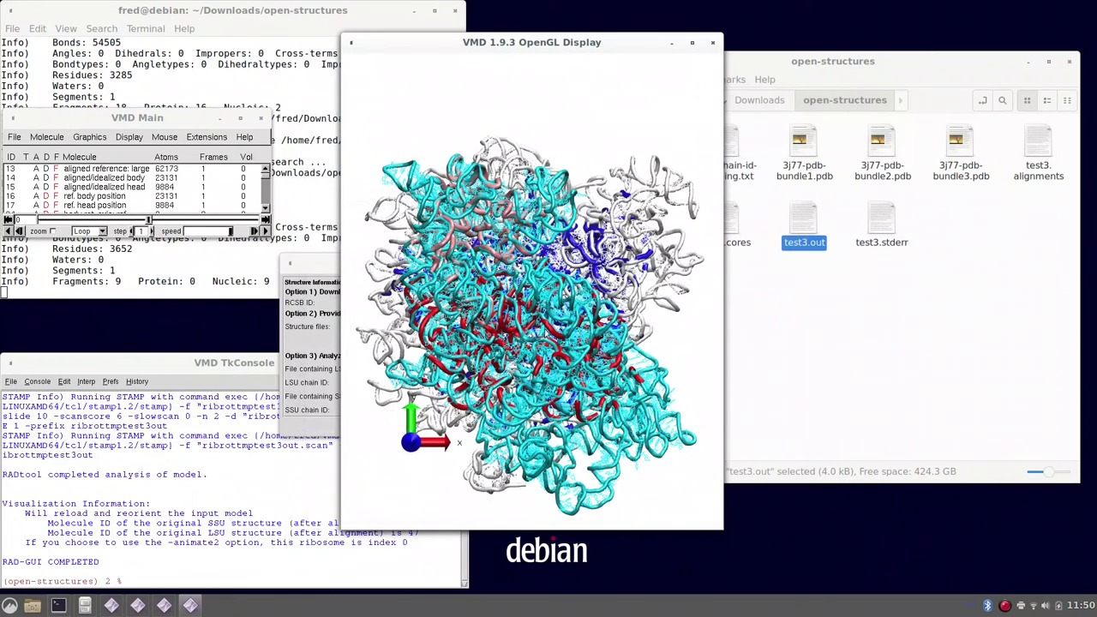